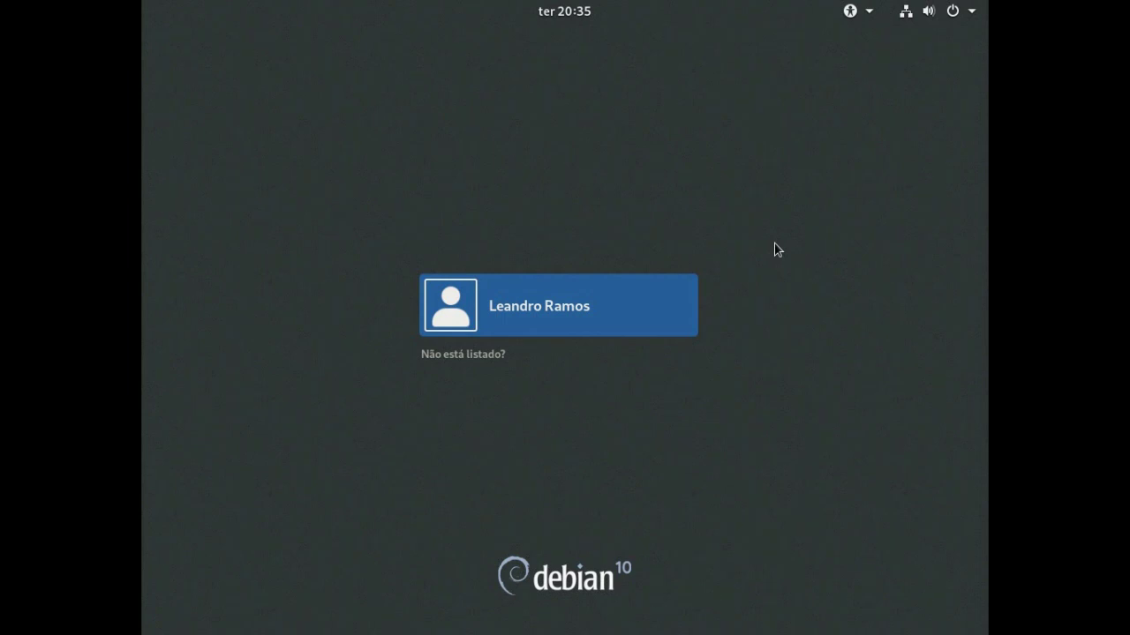
# Log in to the GNOME desktop and search for the Usuários settings to open them.
pyautogui.press('Return')
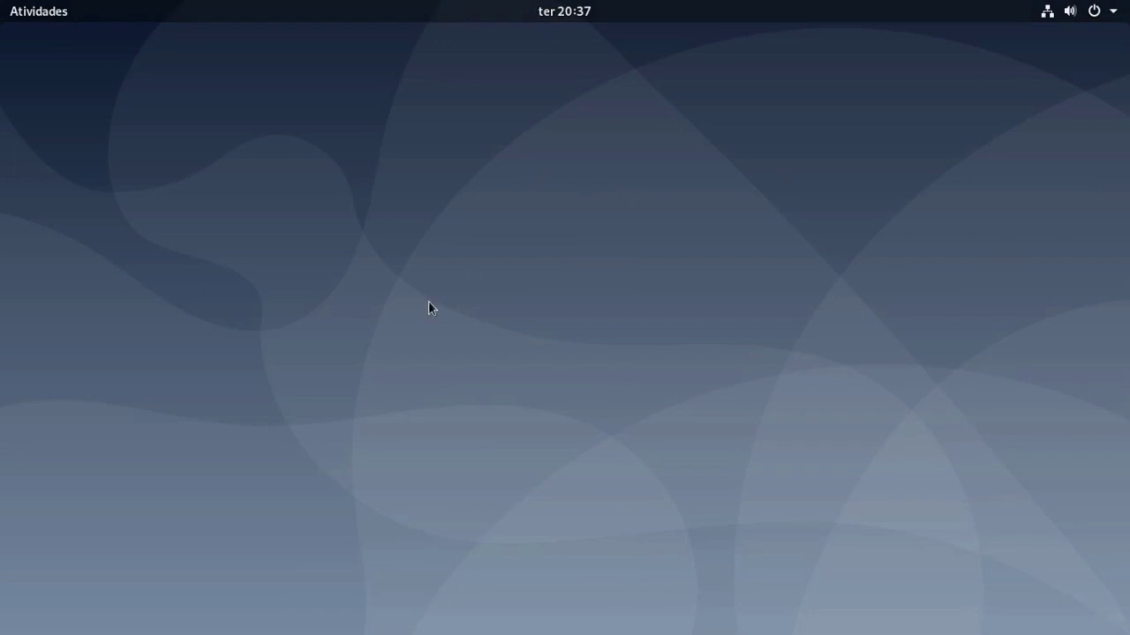
pyautogui.click(49, 22)
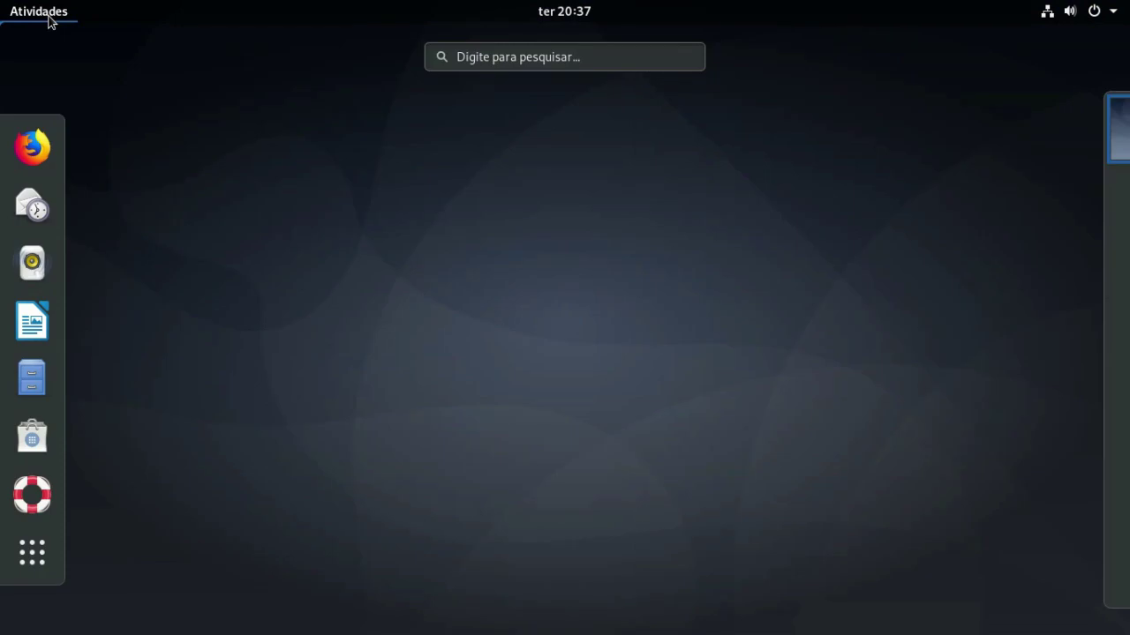
pyautogui.write('usu')
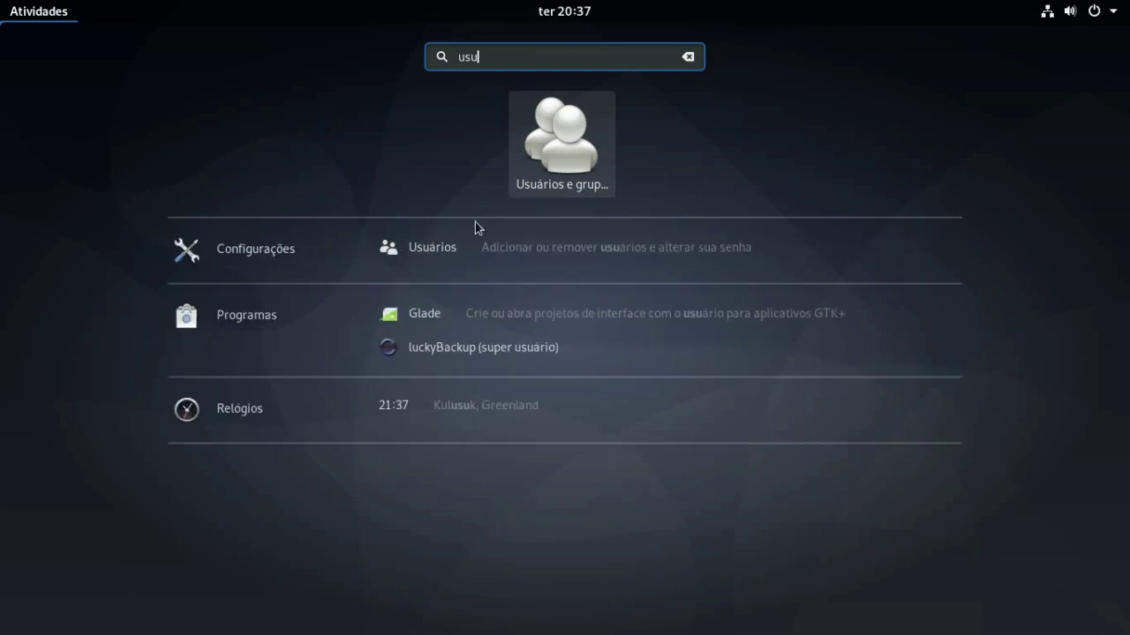
pyautogui.click(438, 252)
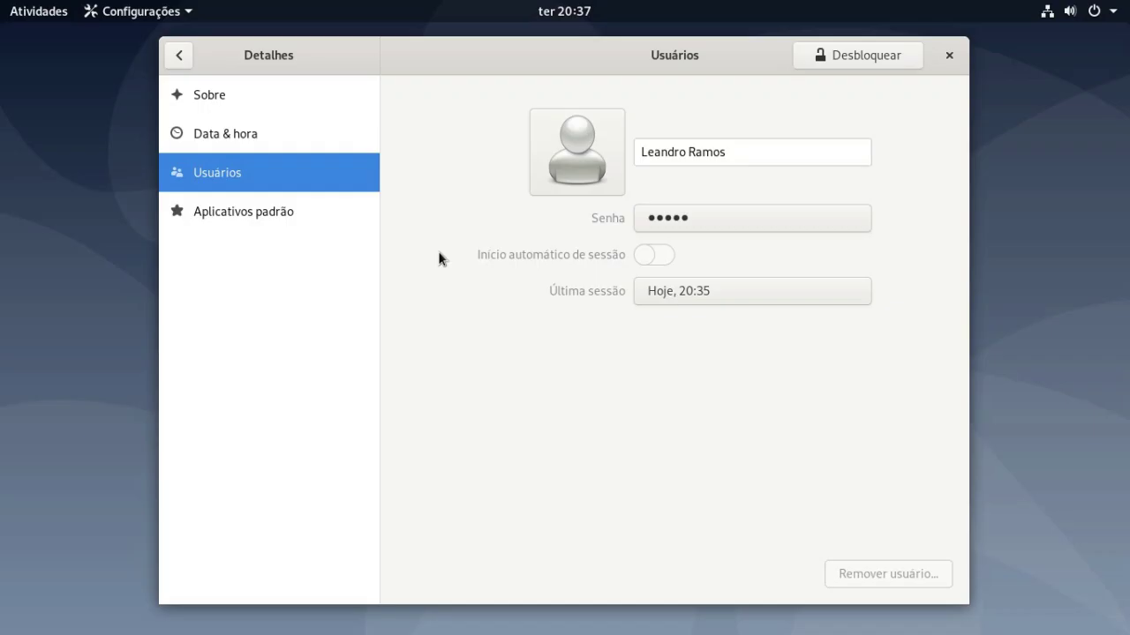
# Unlock the user settings with the account password, turn on Início automático de sessão for the account, and close the settings.
pyautogui.click(864, 54)
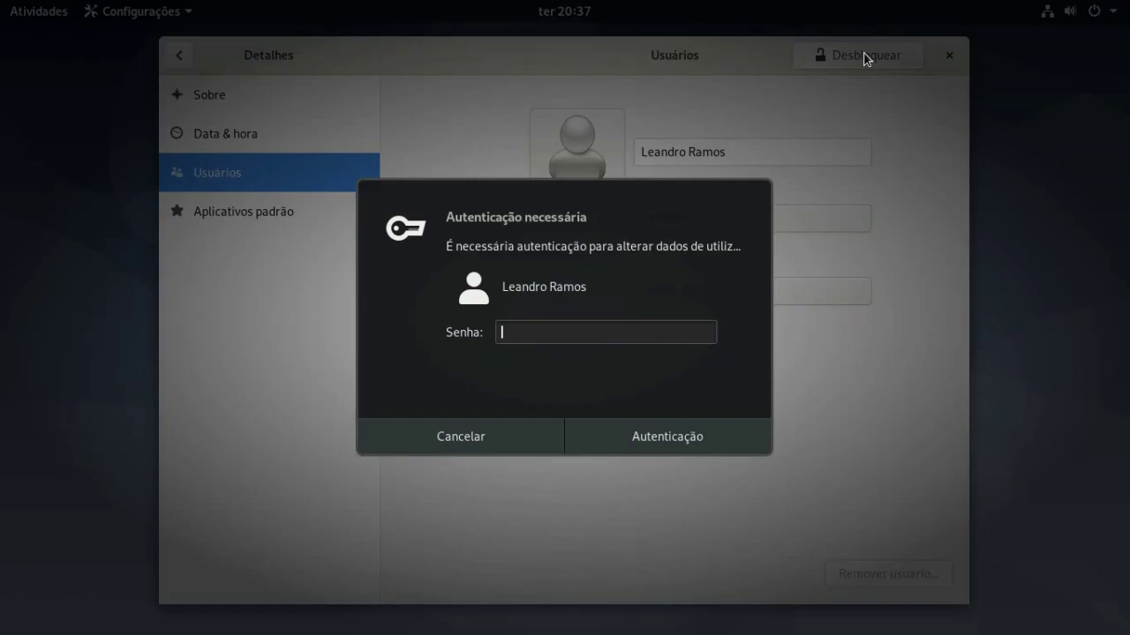
pyautogui.write('********')
pyautogui.press('Return')
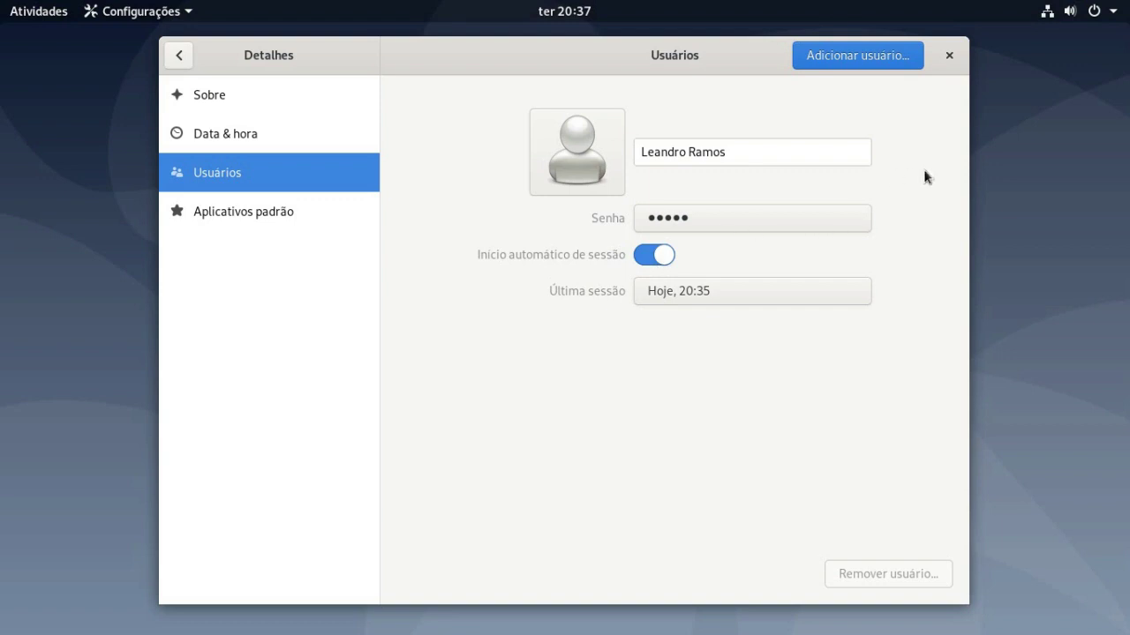
pyautogui.click(950, 57)
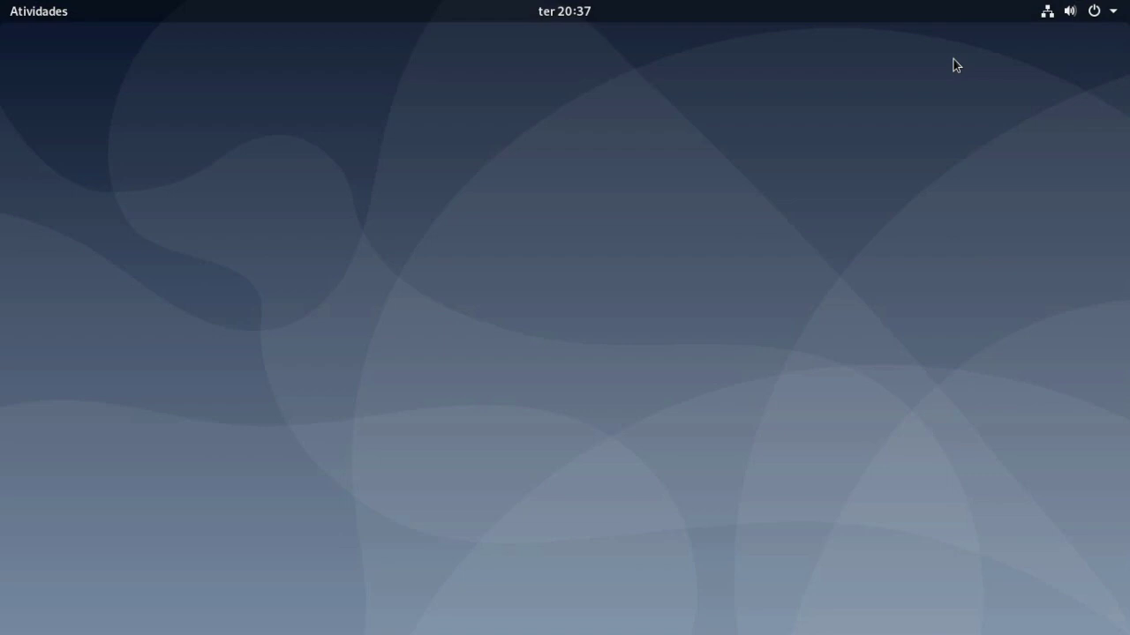
pyautogui.hotkey('alt', 'Tab')
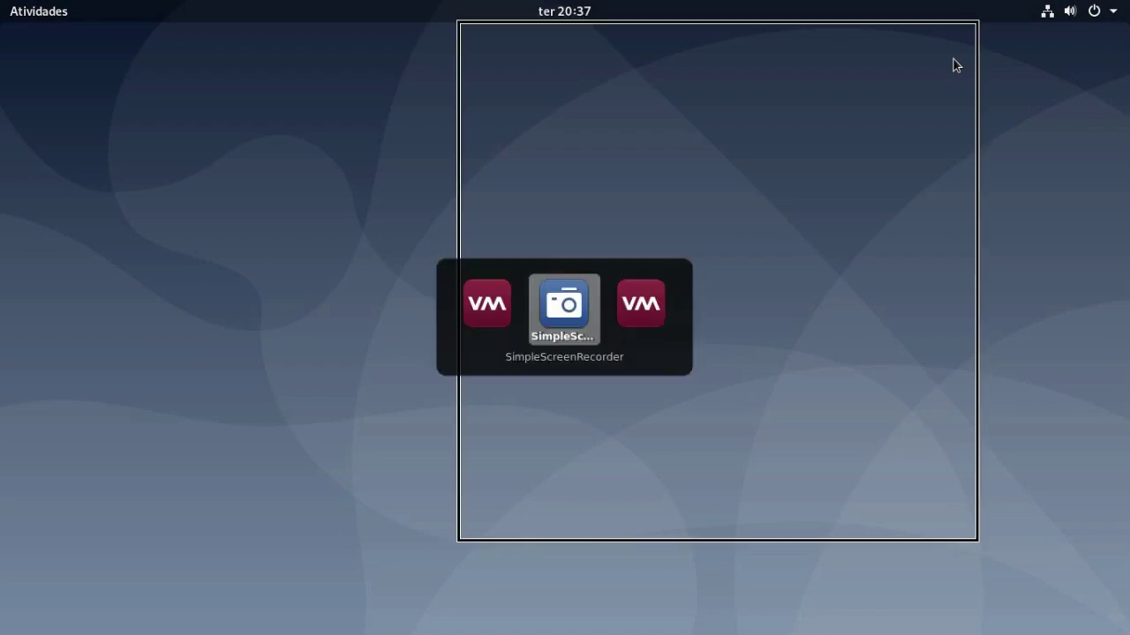
pyautogui.click(579, 378)
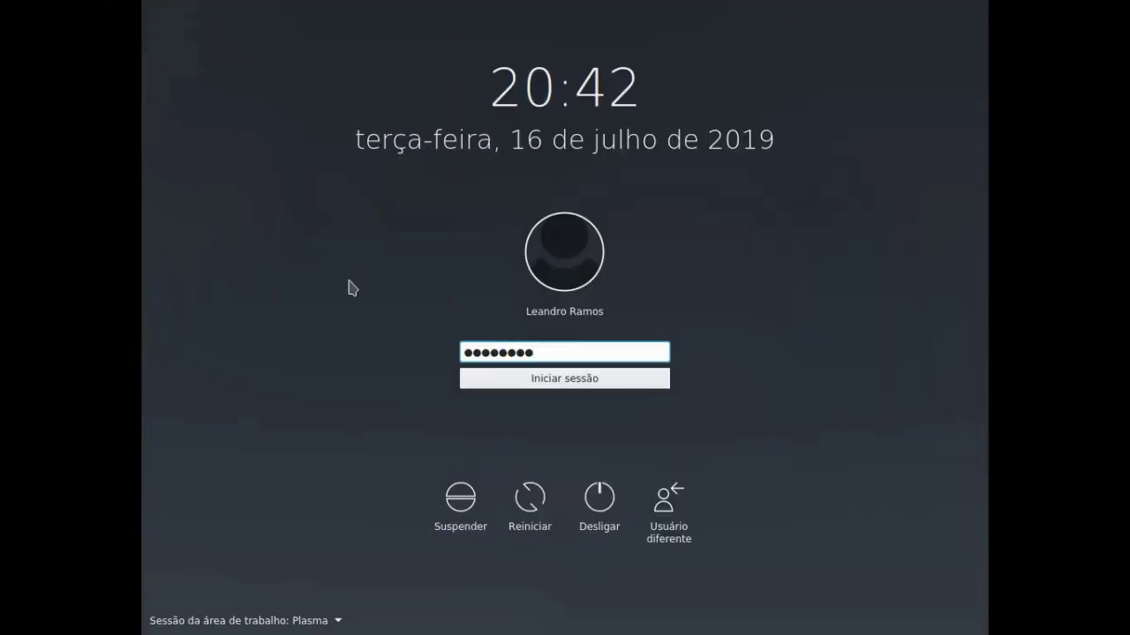
# View the available desktop sessions, log in with the Plasma session kept, and dismiss the network connection notification.
pyautogui.click(335, 622)
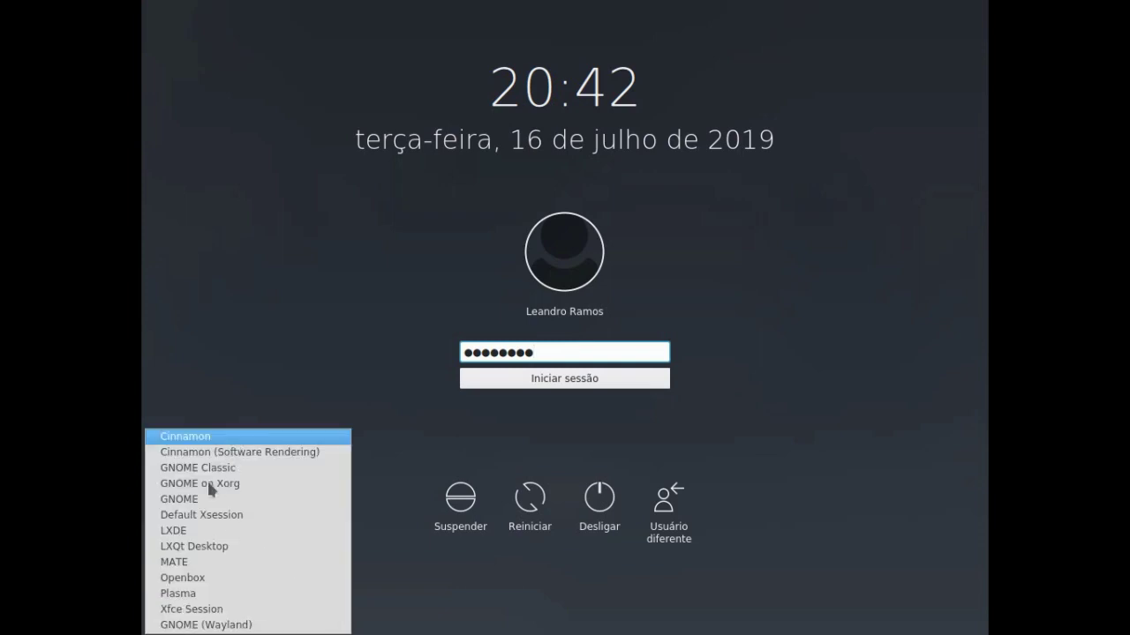
pyautogui.click(475, 609)
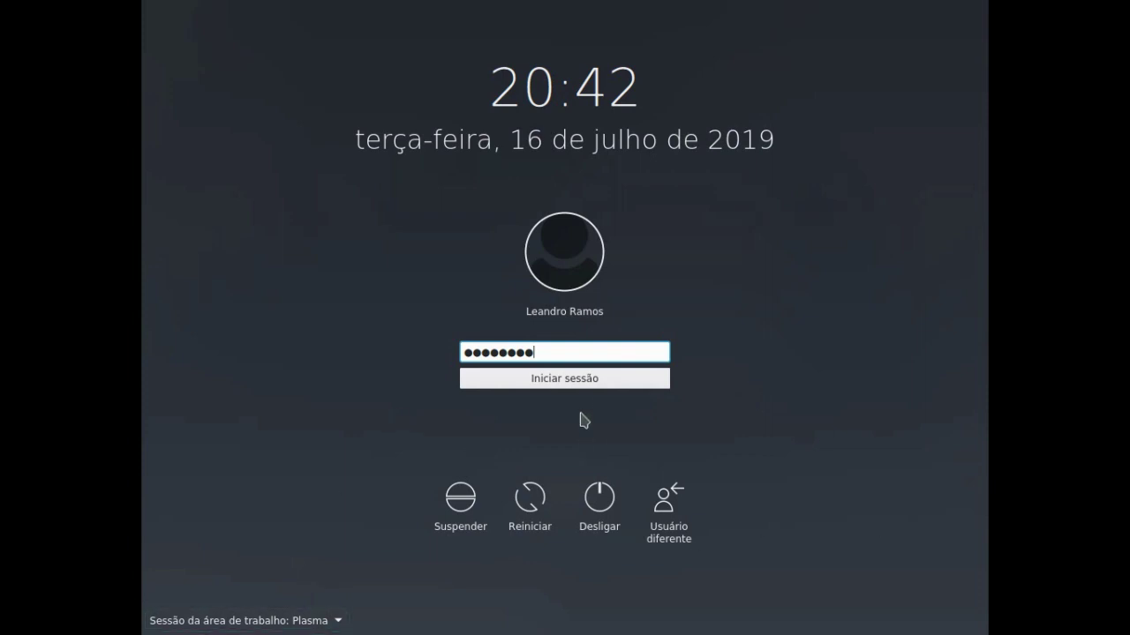
pyautogui.click(591, 386)
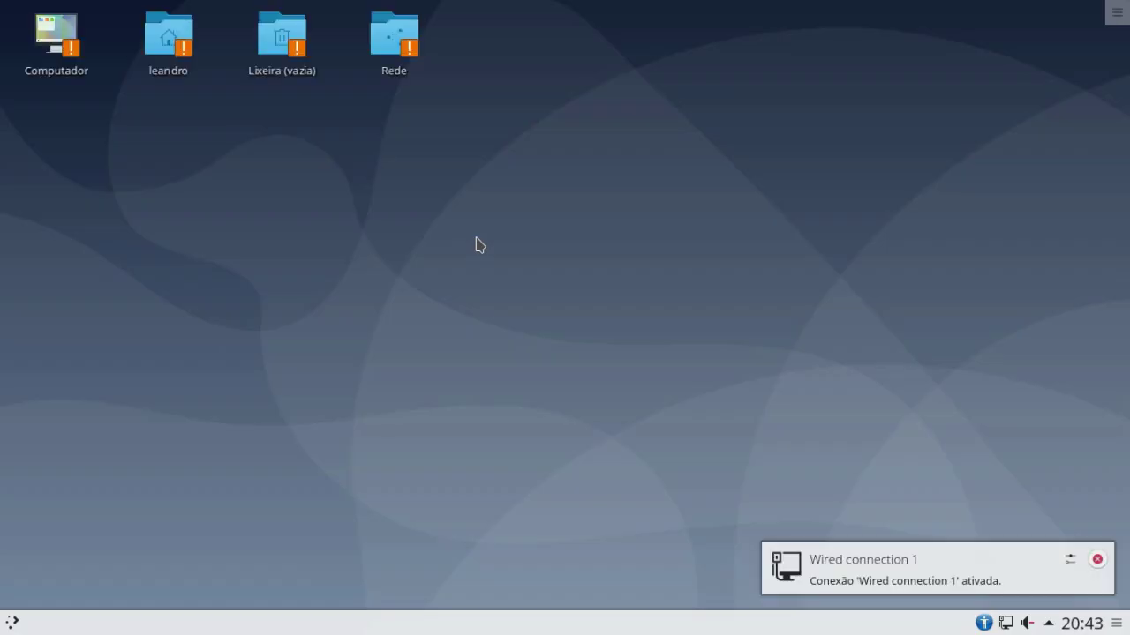
pyautogui.click(1098, 560)
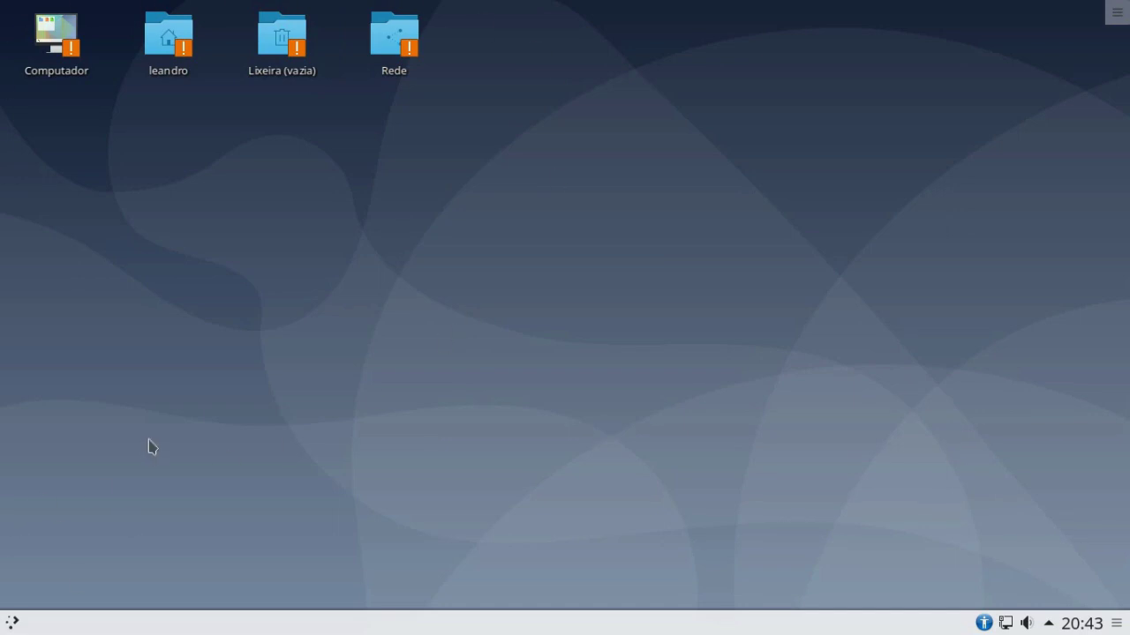
# Search for sddm, open the login screen configuration module and show its advanced settings.
pyautogui.press('super')
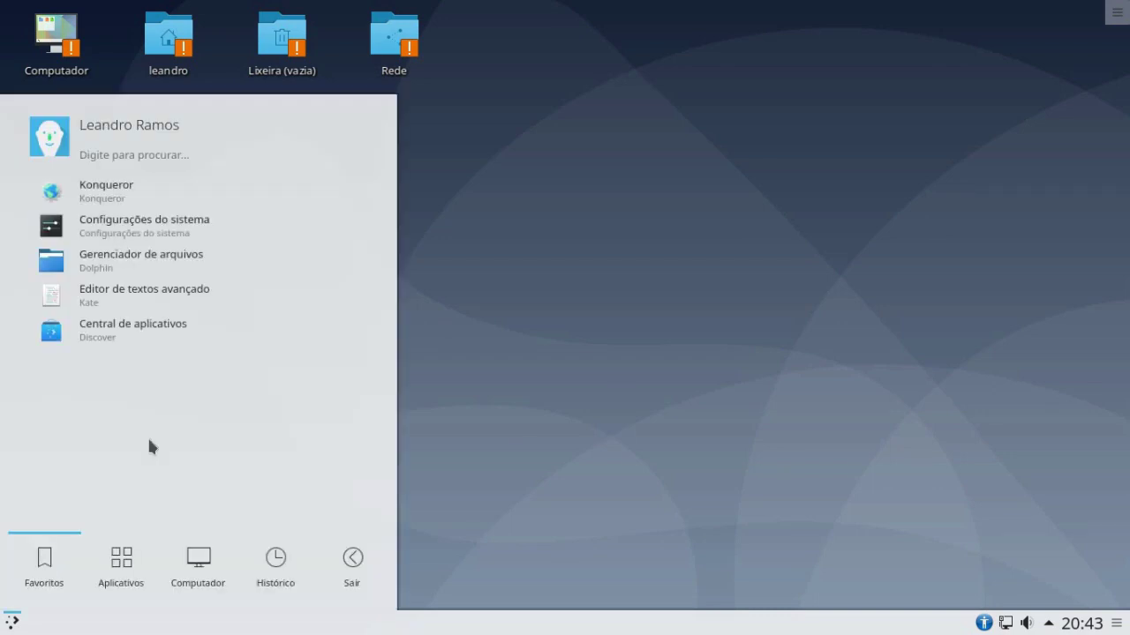
pyautogui.write('sabin')
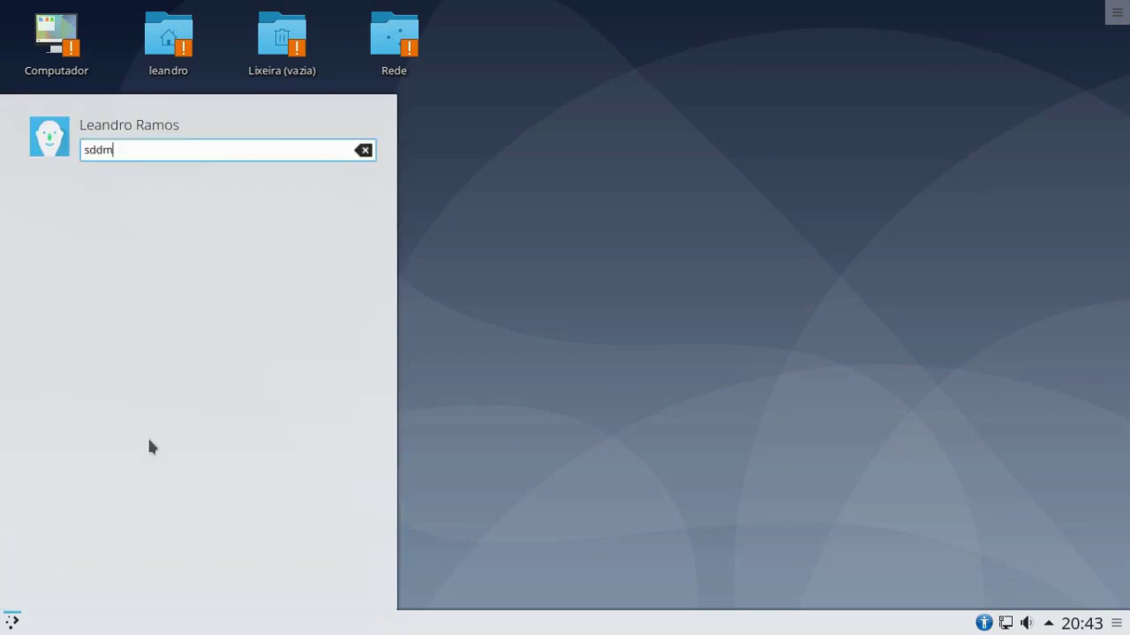
pyautogui.press('Return')
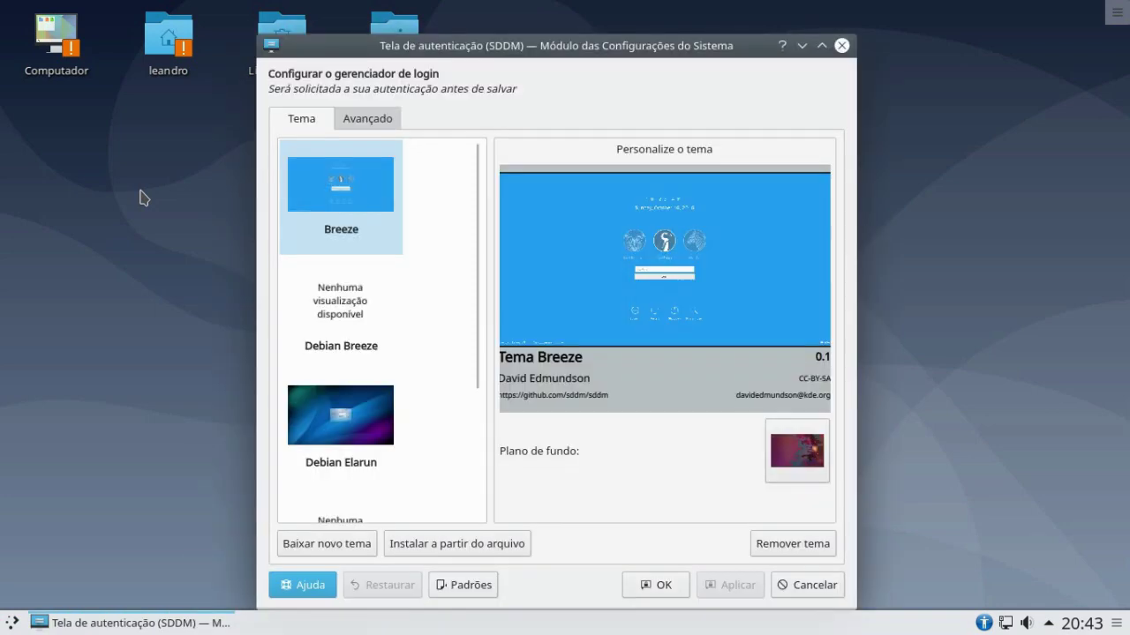
pyautogui.click(375, 120)
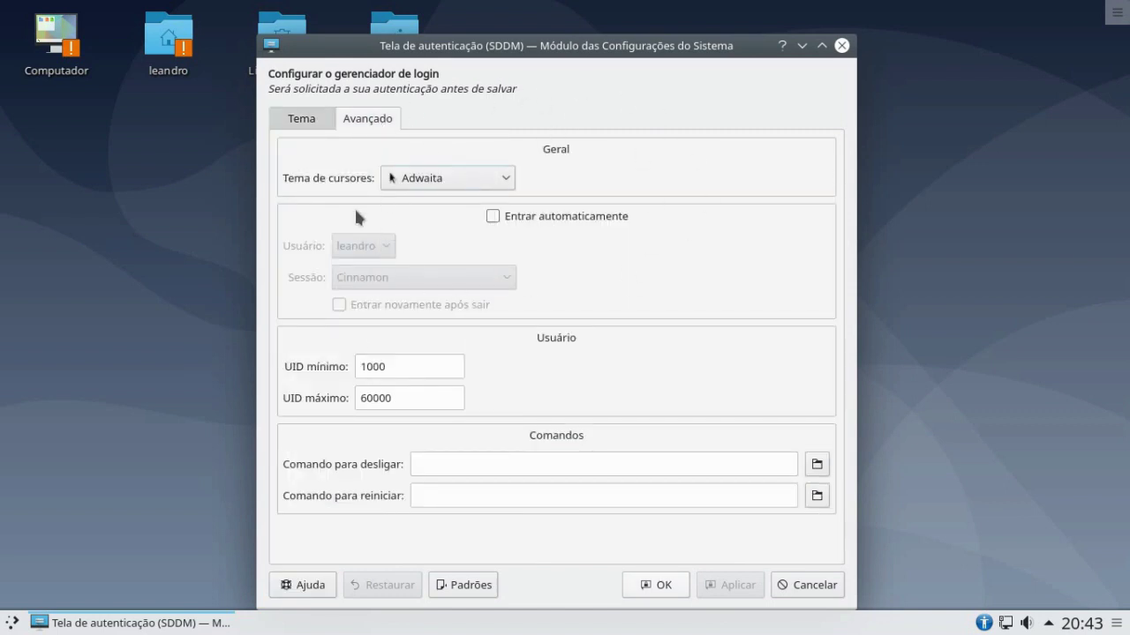
# Enable automatic login for the existing user with the Plasma session, and enable Entrar novamente após sair.
pyautogui.click(493, 217)
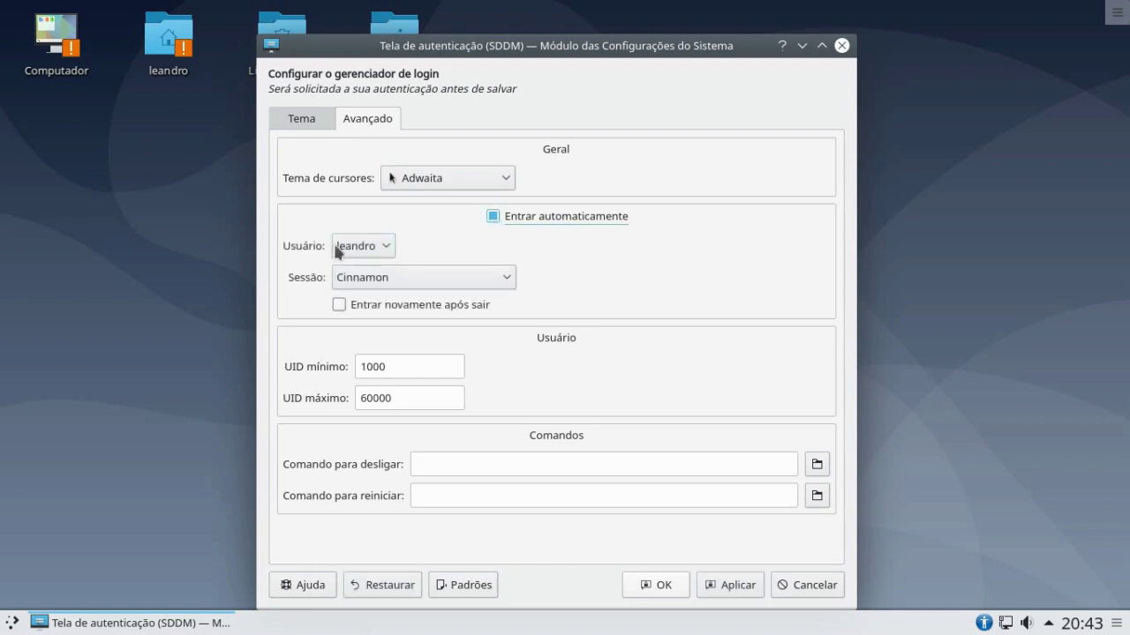
pyautogui.click(386, 246)
pyautogui.click(386, 248)
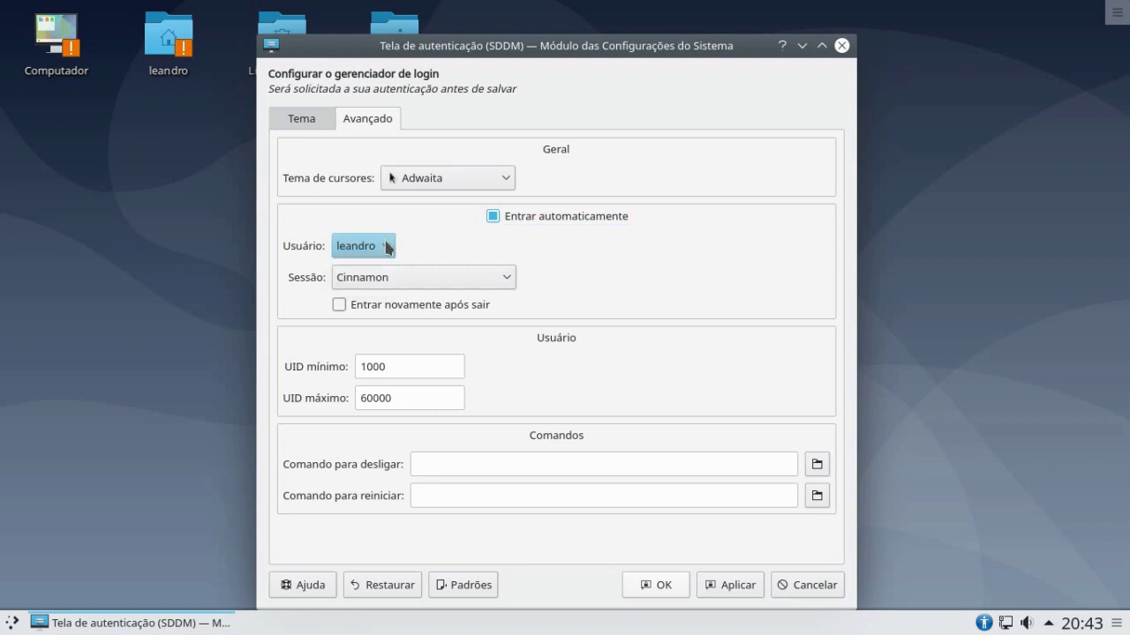
pyautogui.click(504, 281)
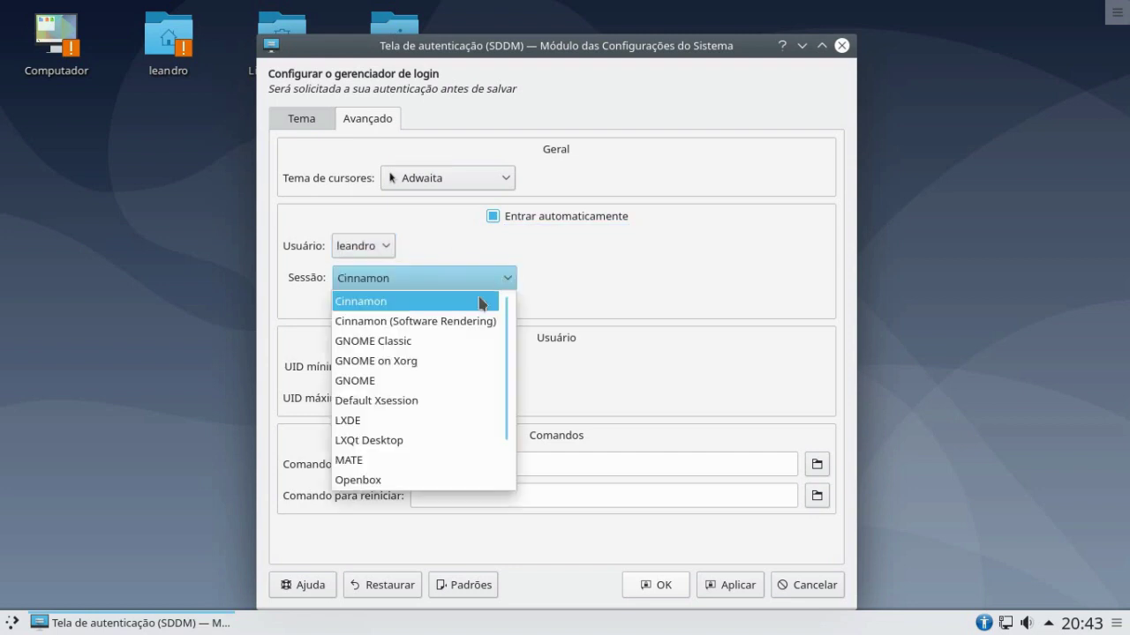
pyautogui.scroll(-1, 479, 385)
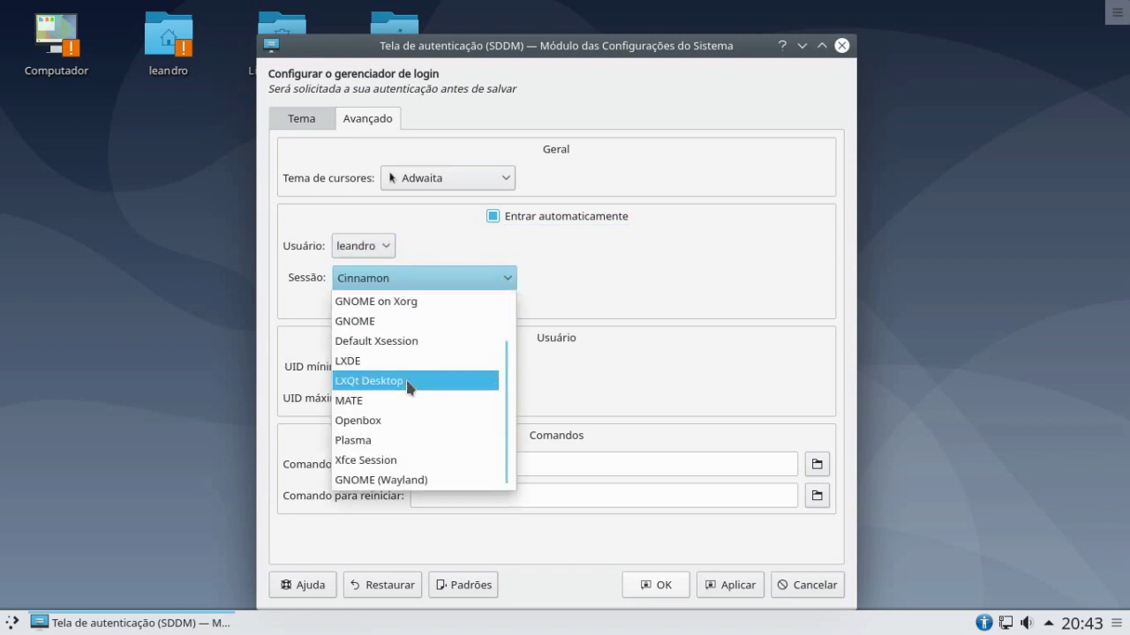
pyautogui.click(380, 439)
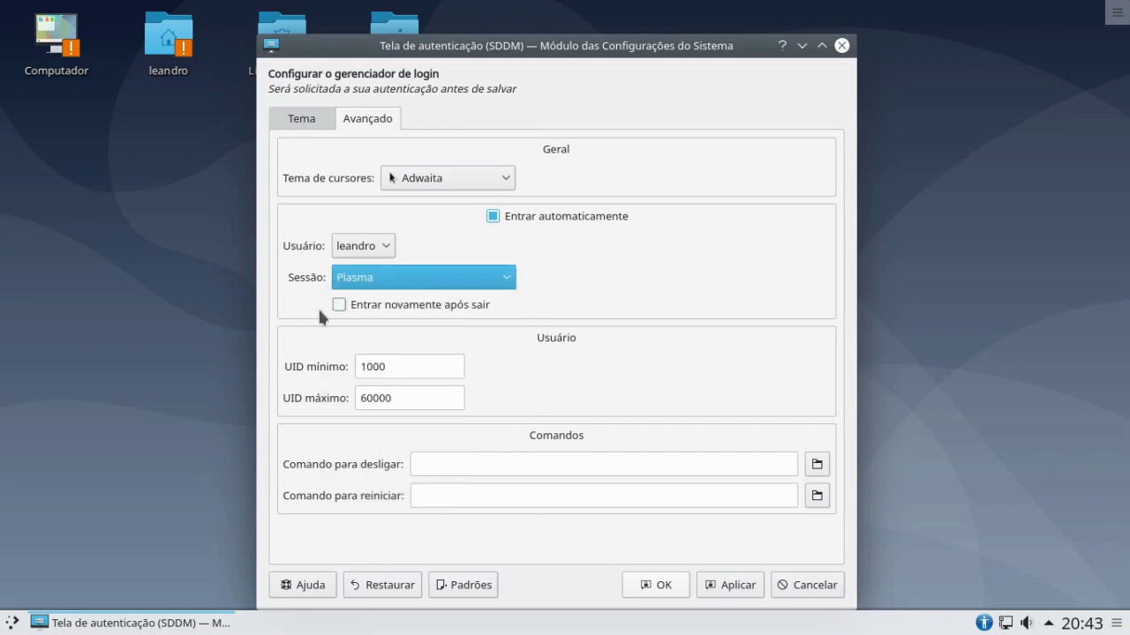
pyautogui.moveTo(604, 51); pyautogui.dragTo(627, 28)
pyautogui.click(361, 283)
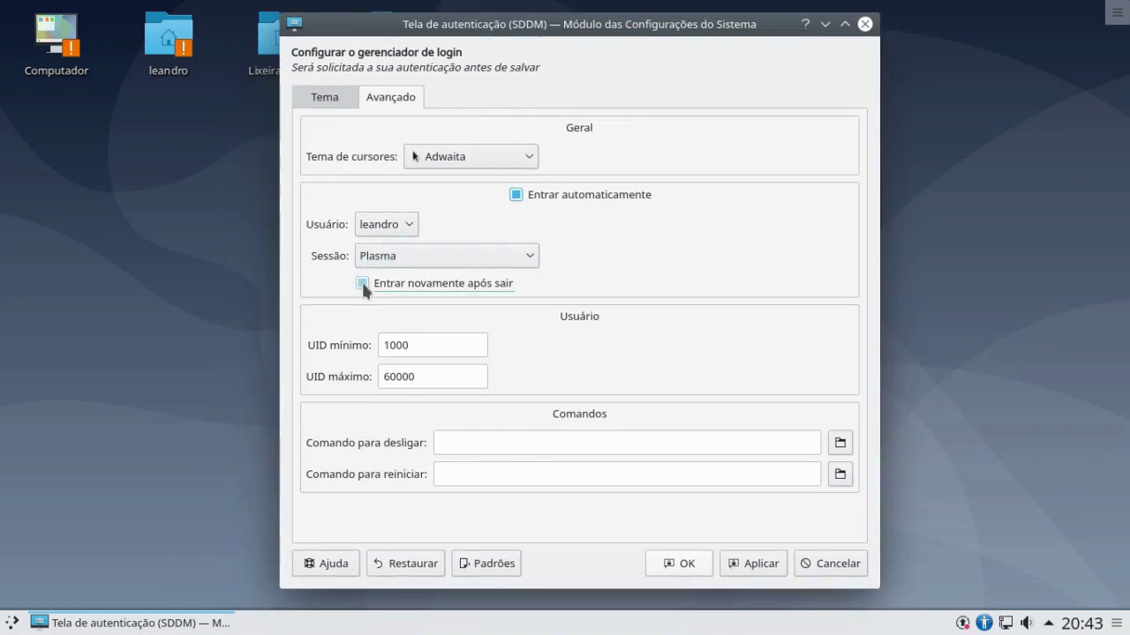
# Save the SDDM configuration by authenticating with the account password, and restart the computer.
pyautogui.click(741, 565)
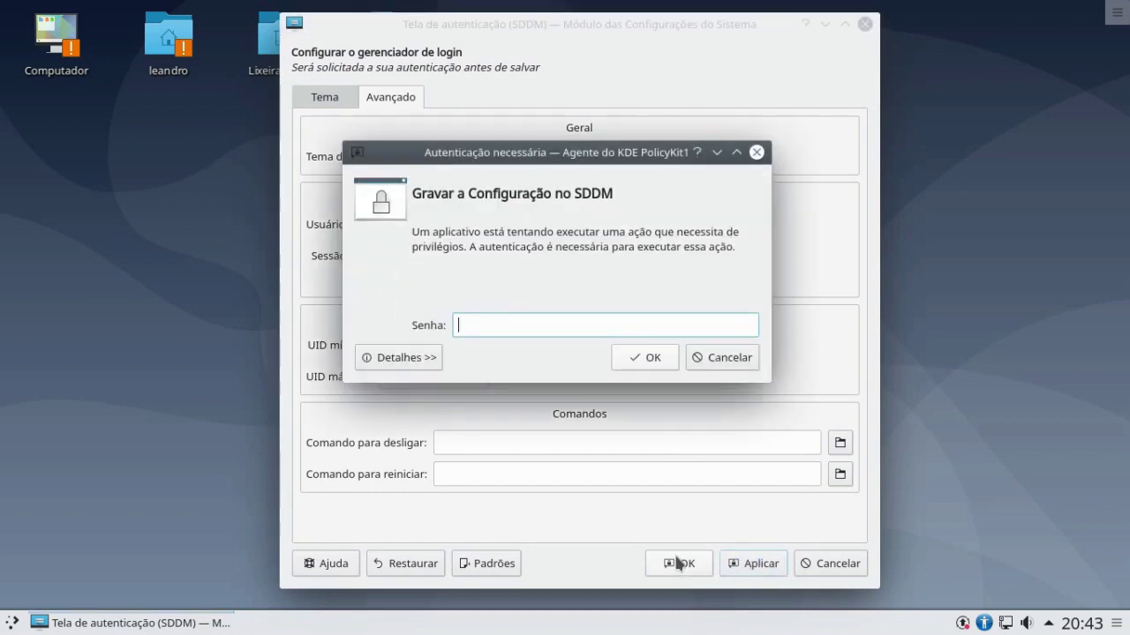
pyautogui.write('********')
pyautogui.click(631, 353)
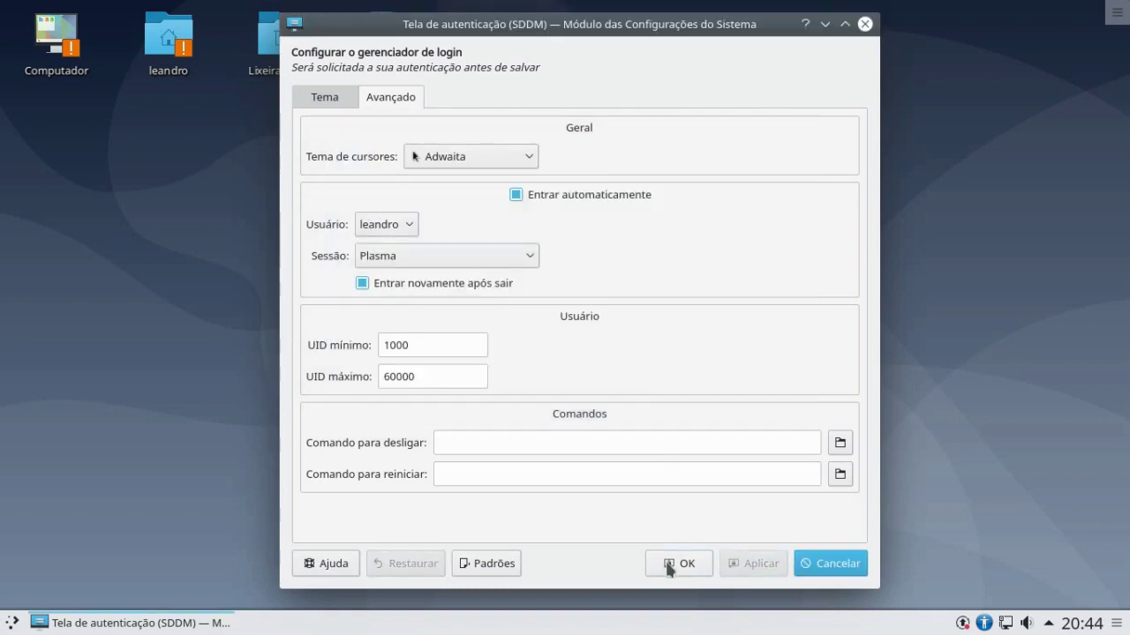
pyautogui.click(668, 563)
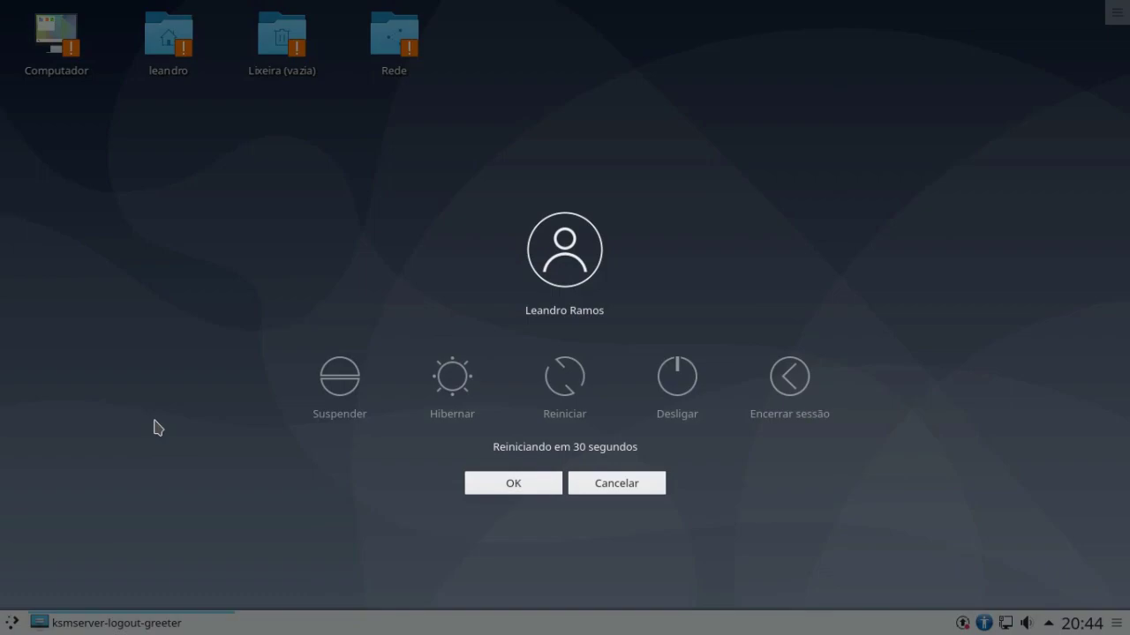
pyautogui.click(512, 481)
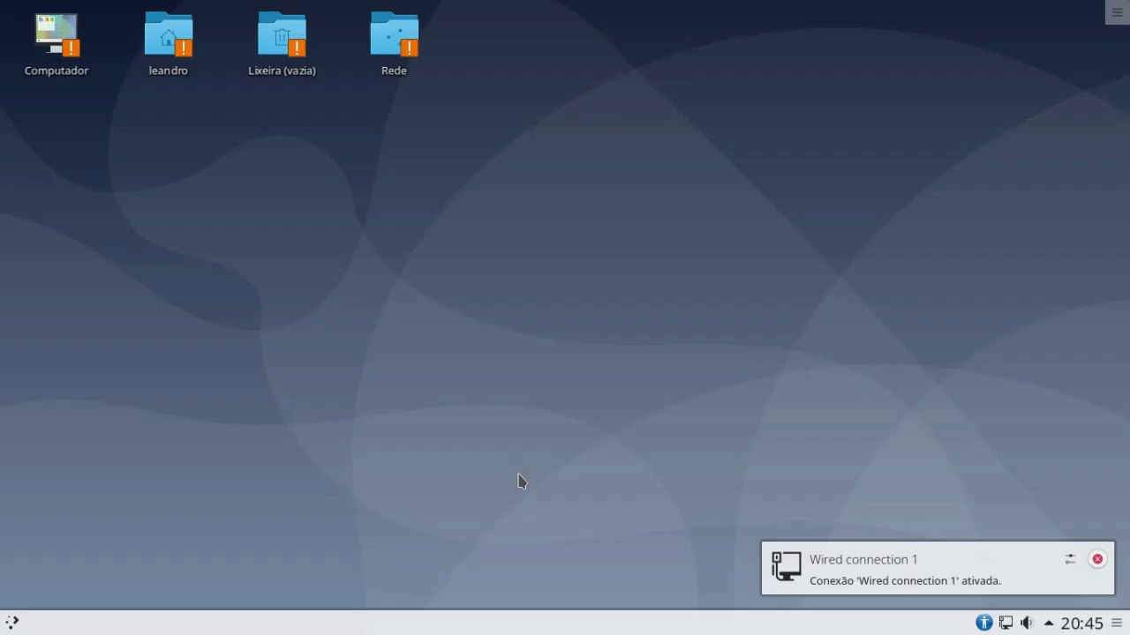
# Search for konsol and open the Konsole terminal.
pyautogui.press('super')
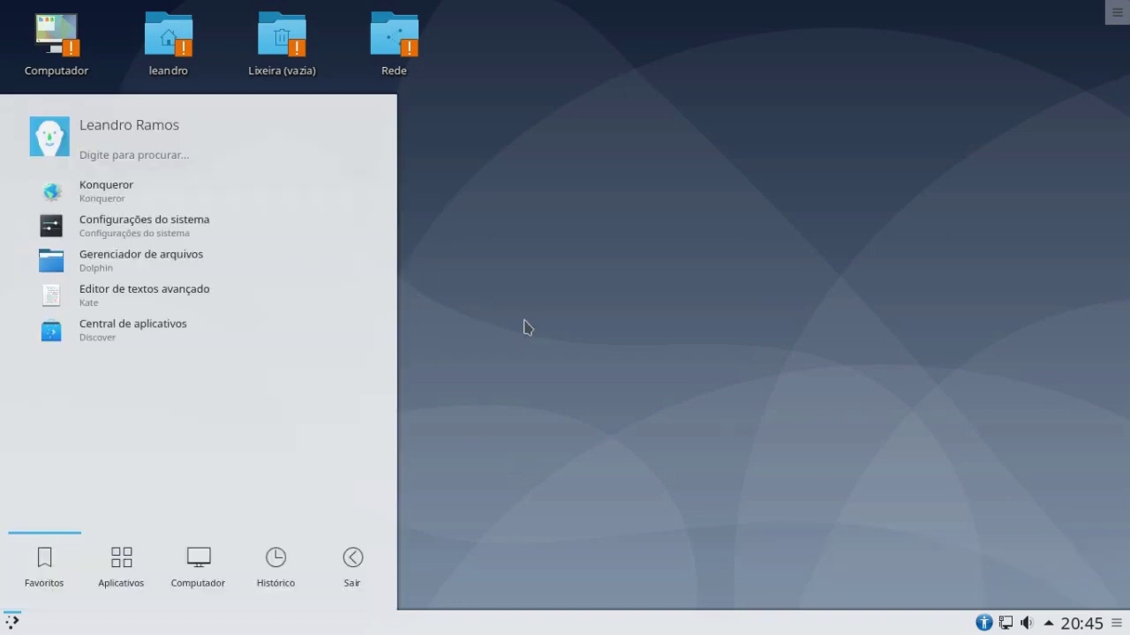
pyautogui.write('konsol')
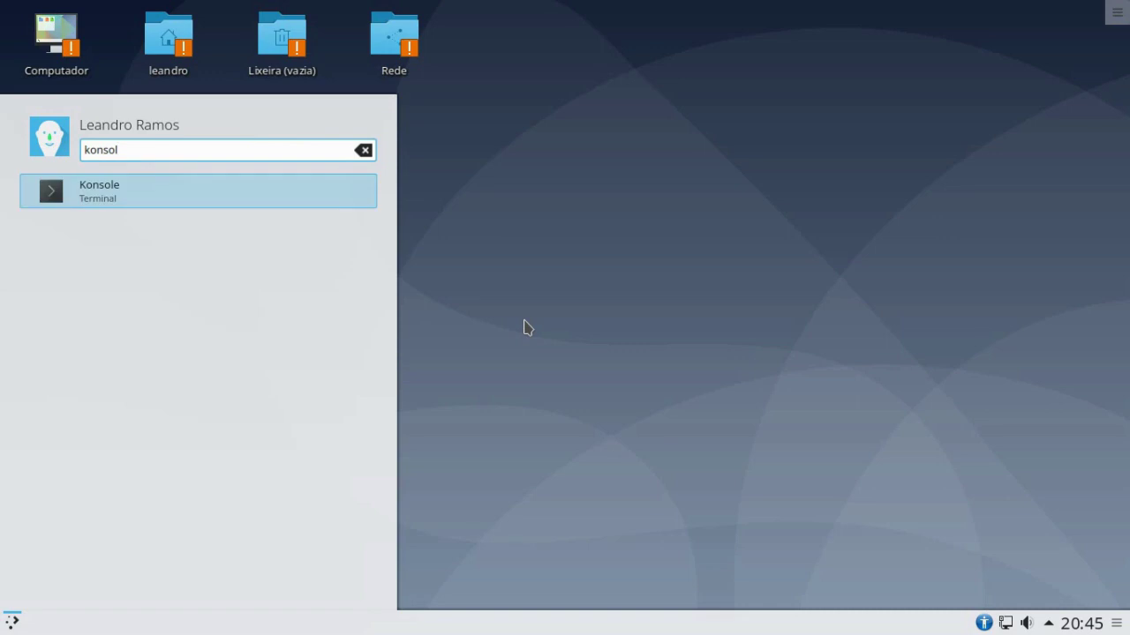
pyautogui.press('Return')
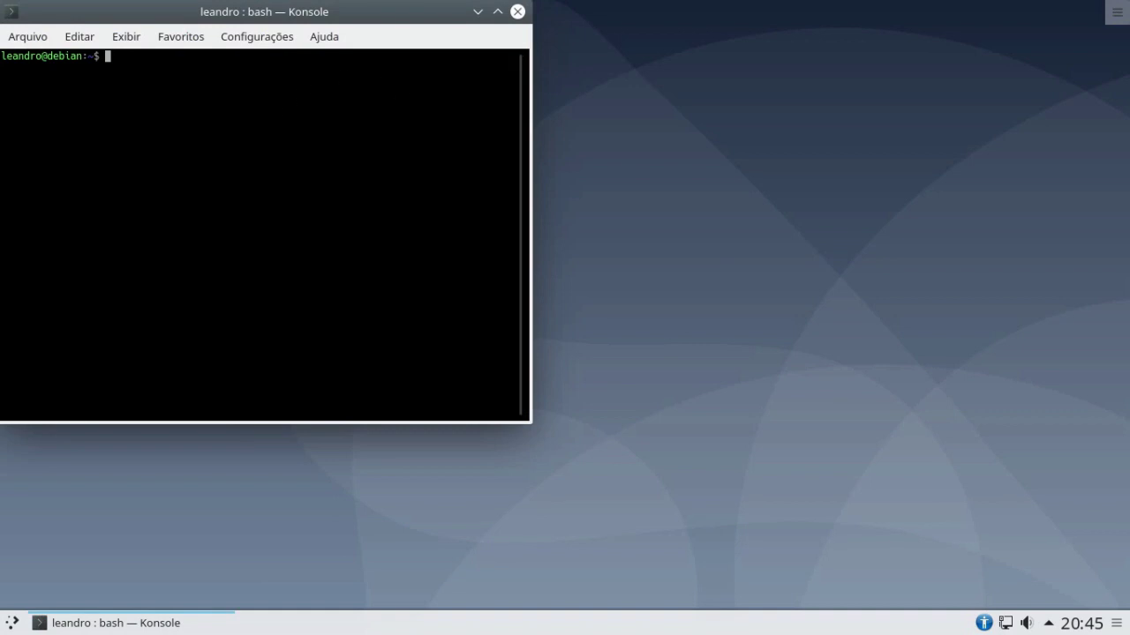
# Enlarge the terminal's text by six increments and resize its window to be wider and taller.
pyautogui.hotkey('ctrl', '+')
pyautogui.hotkey('ctrl', '+')
pyautogui.hotkey('ctrl', '+')
pyautogui.hotkey('ctrl', '+')
pyautogui.hotkey('ctrl', '+')
pyautogui.hotkey('ctrl', '+')
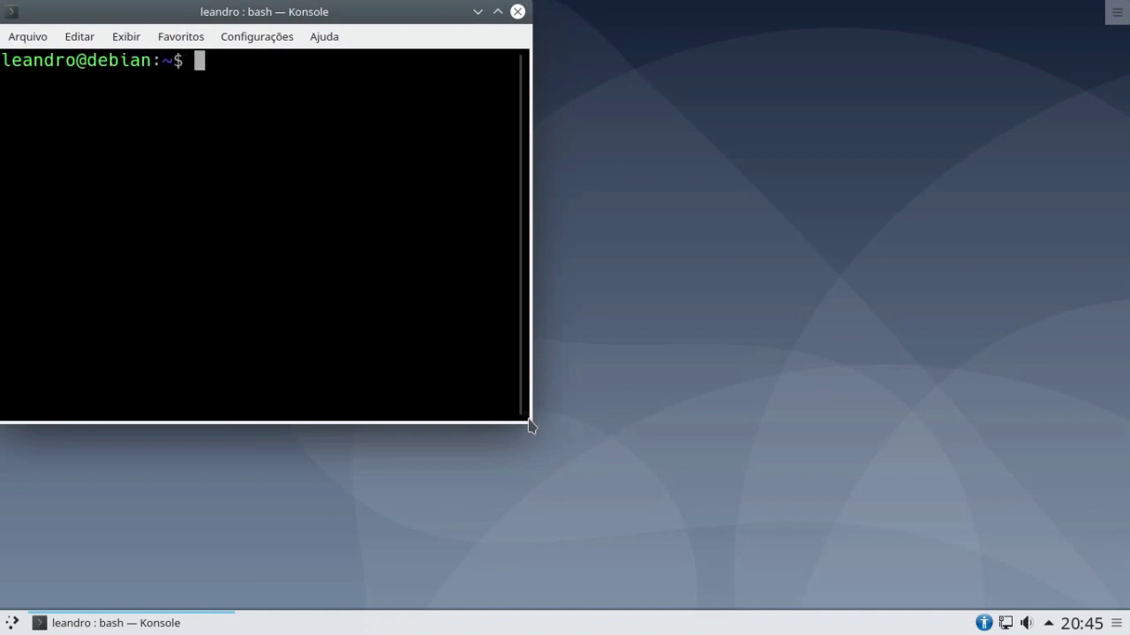
pyautogui.moveTo(529, 421); pyautogui.dragTo(788, 519)
# Run sudo dpkg-reconfigure lightdm in the terminal and authenticate with the account password.
pyautogui.write('sudo dp')
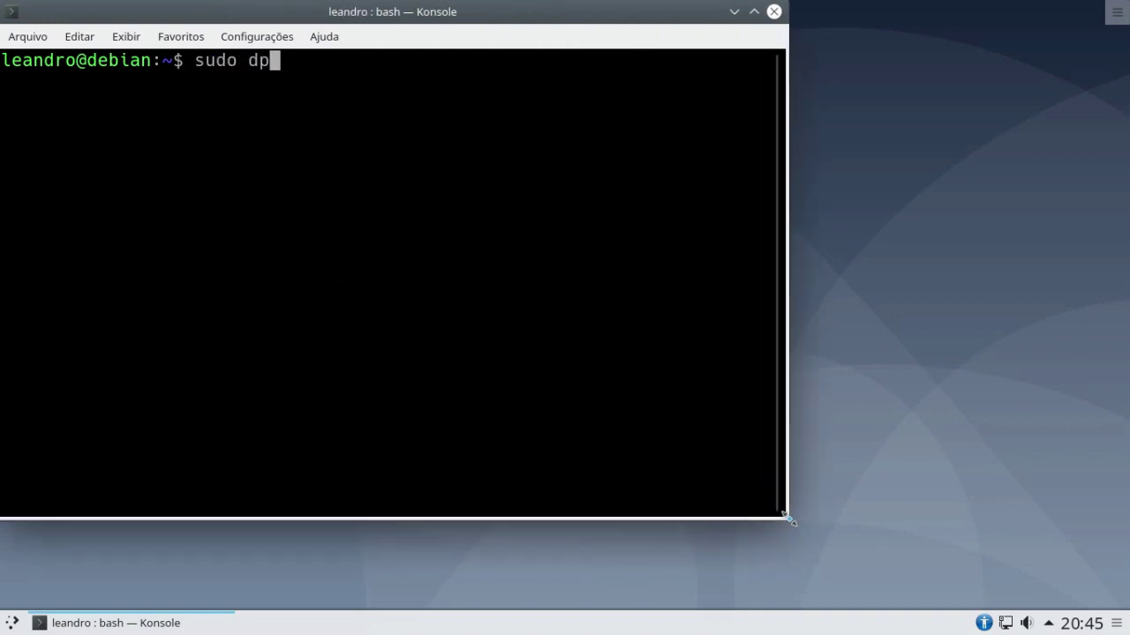
pyautogui.write('kg-reco')
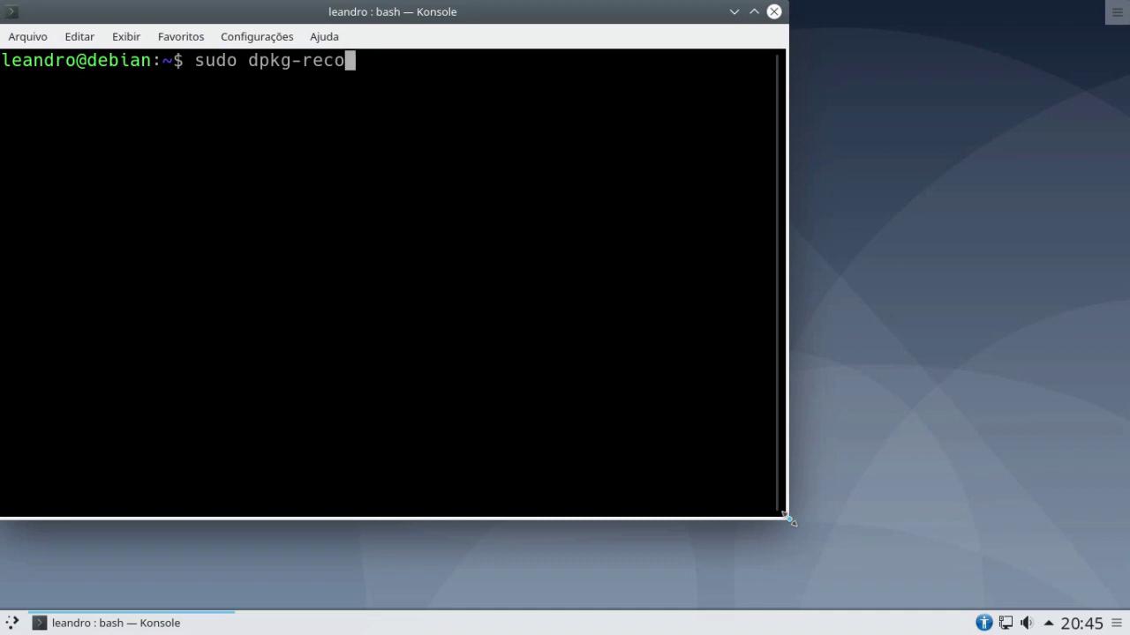
pyautogui.write('nfigure ')
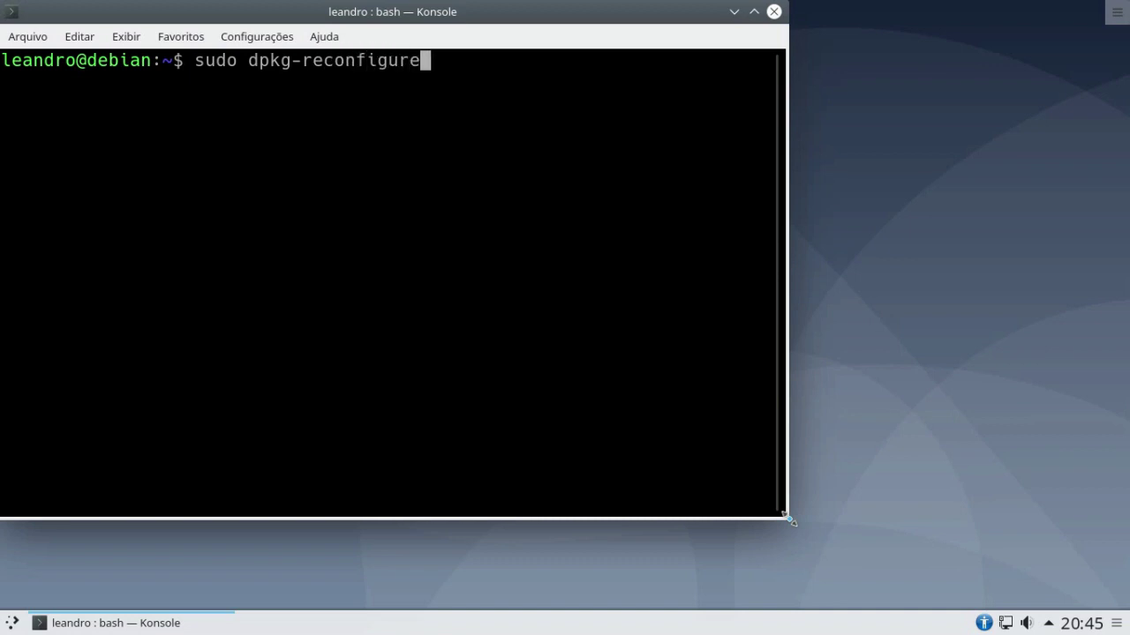
pyautogui.write('lightdm')
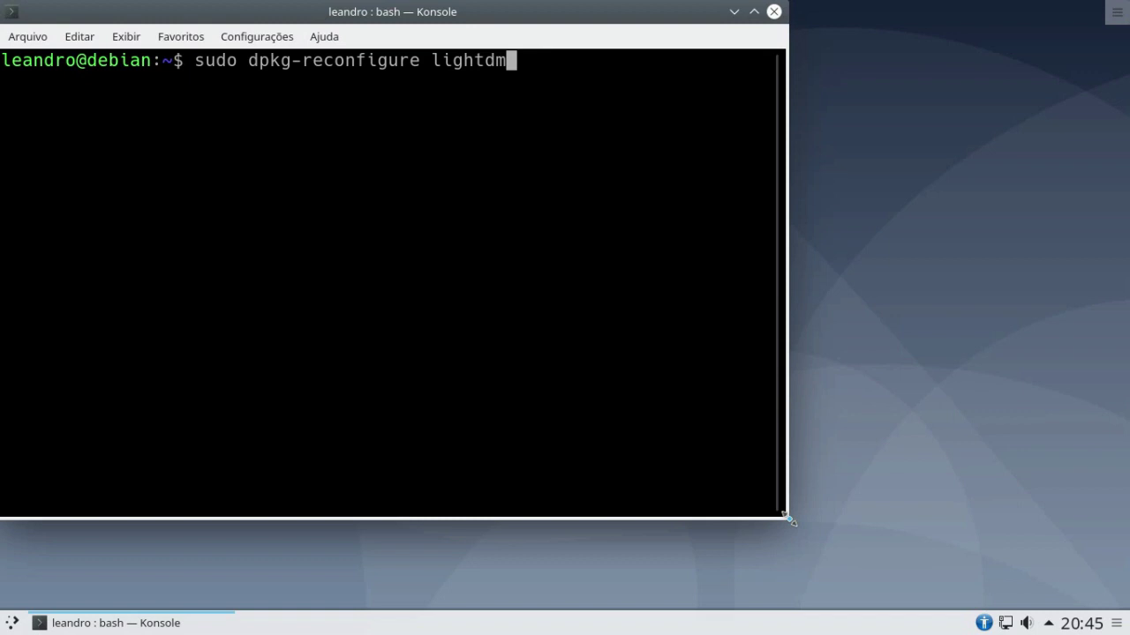
pyautogui.press('Return')
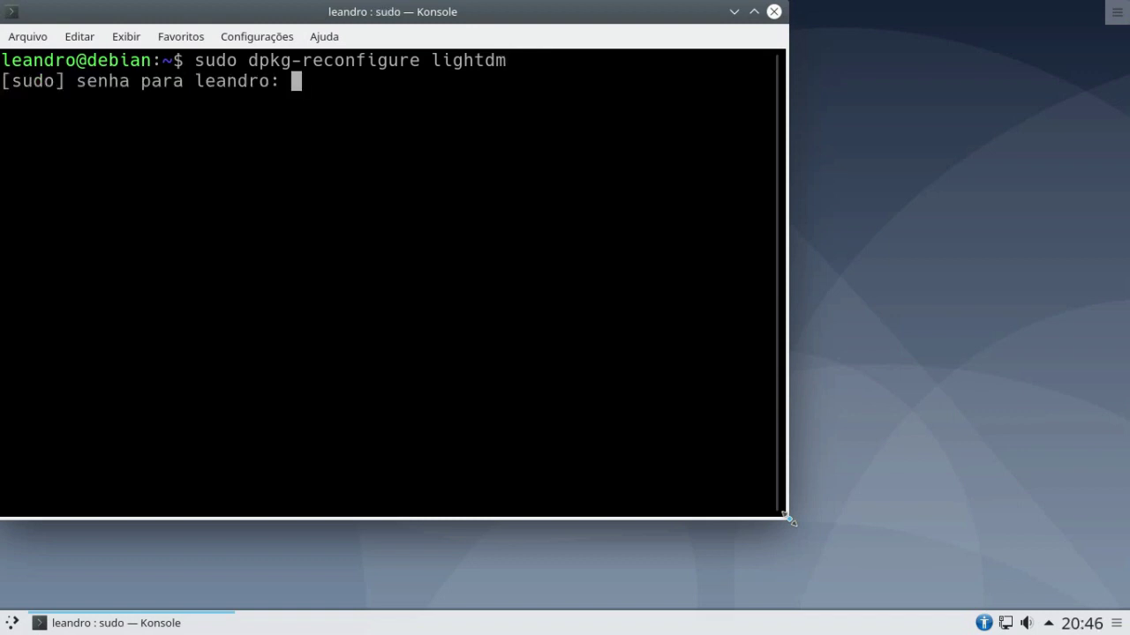
pyautogui.press('Return')
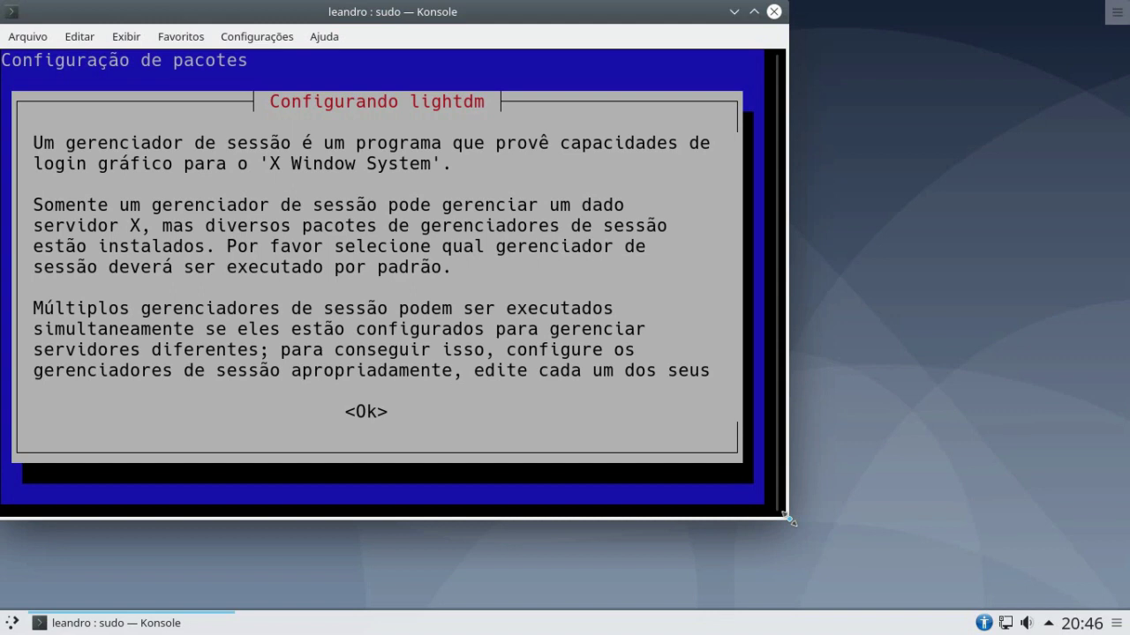
# Accept the session manager notice, choose lightdm as the default session manager, and reboot the system with sudo reboot.
pyautogui.press('Tab')
pyautogui.press('Return')
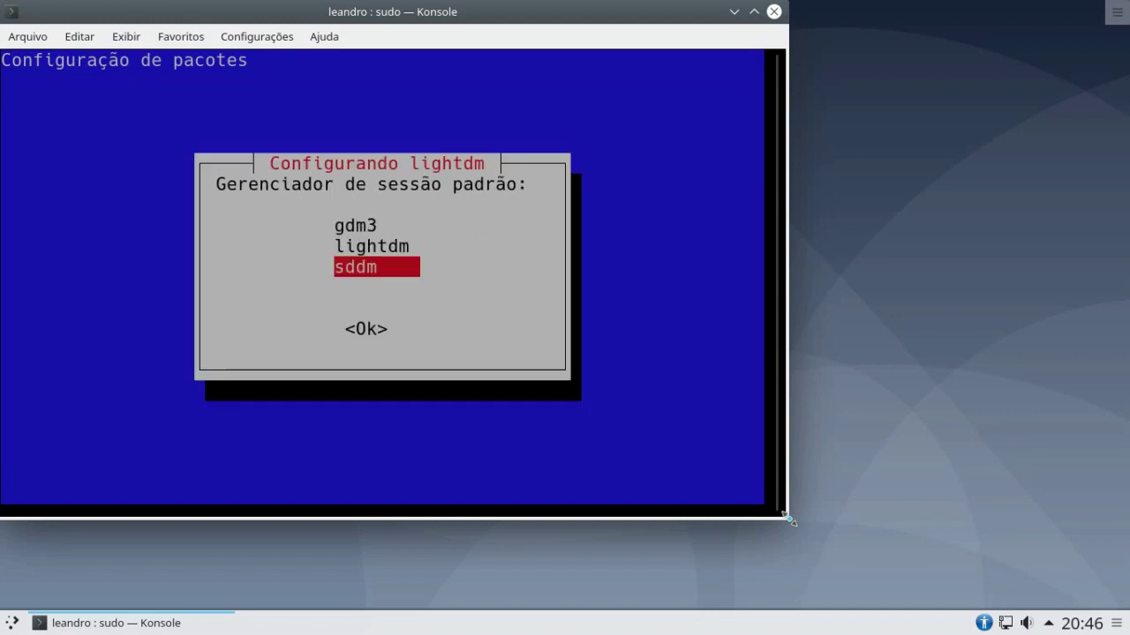
pyautogui.press('Up')
pyautogui.press('Up')
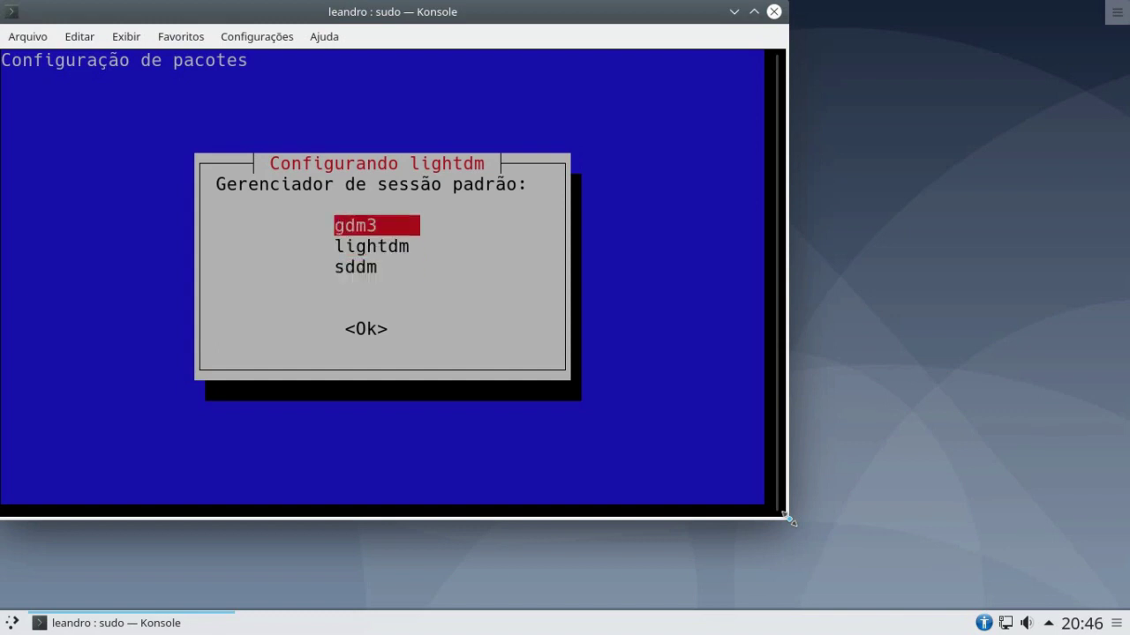
pyautogui.press('Down')
pyautogui.press('Down')
pyautogui.press('Up')
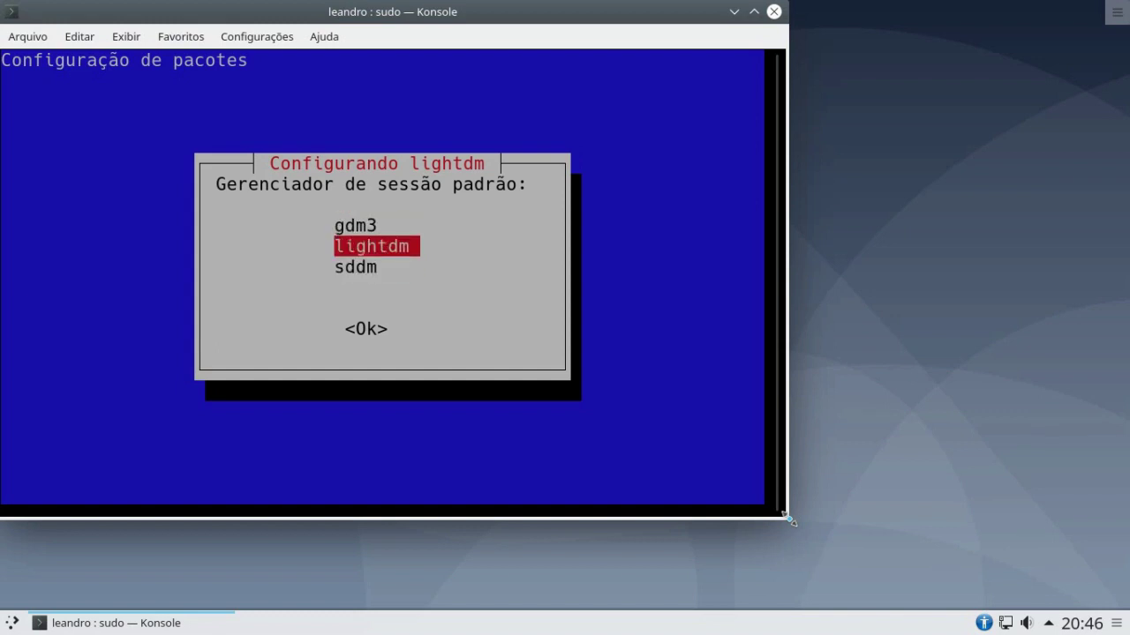
pyautogui.press('Return')
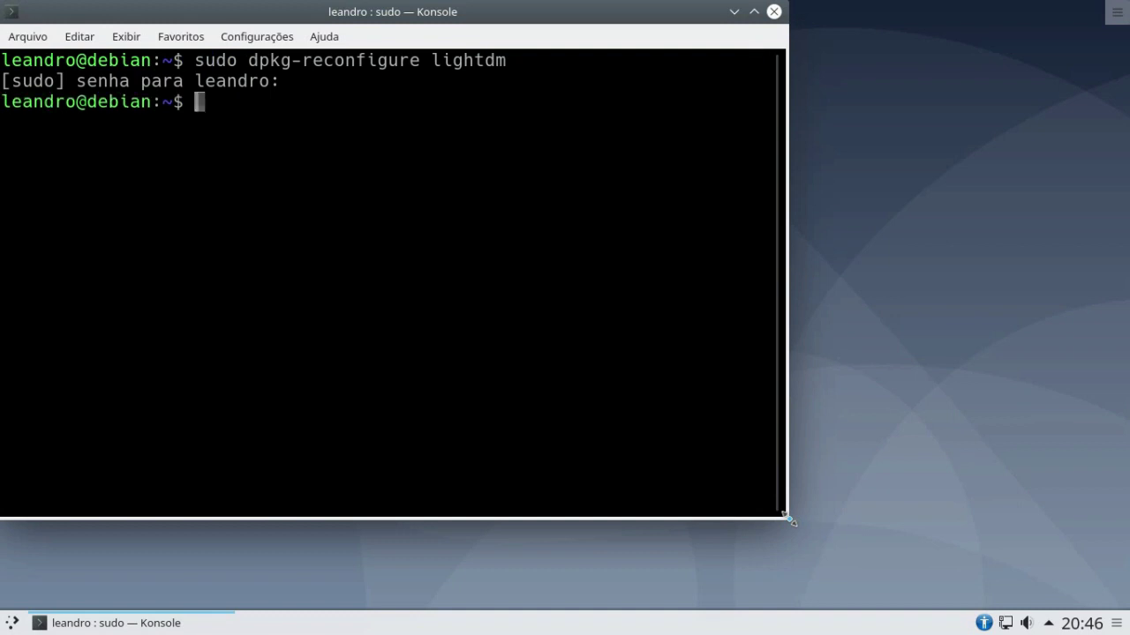
pyautogui.write('sudo reboo')
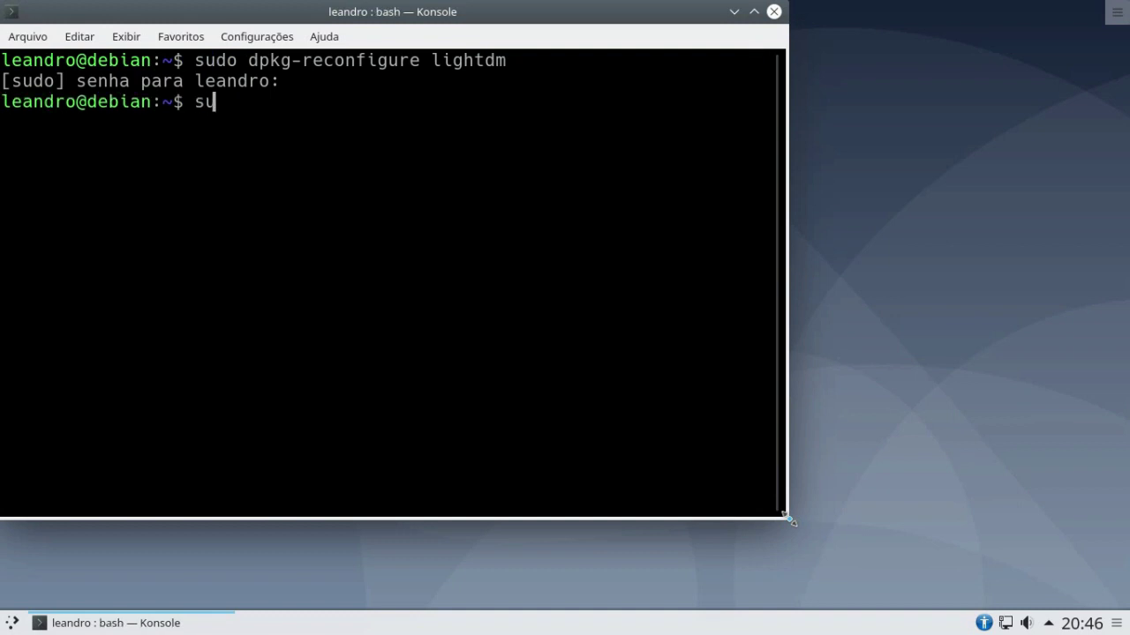
pyautogui.write('t')
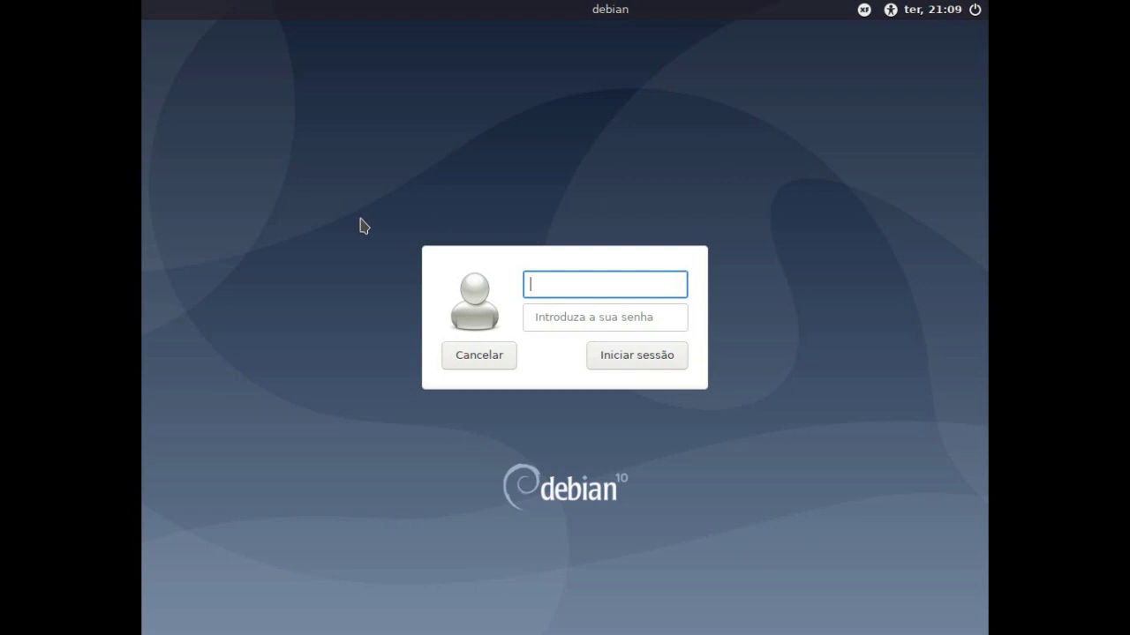
# Log in to the desktop session with the account's username and password.
pyautogui.write('leandro')
pyautogui.press('Tab')
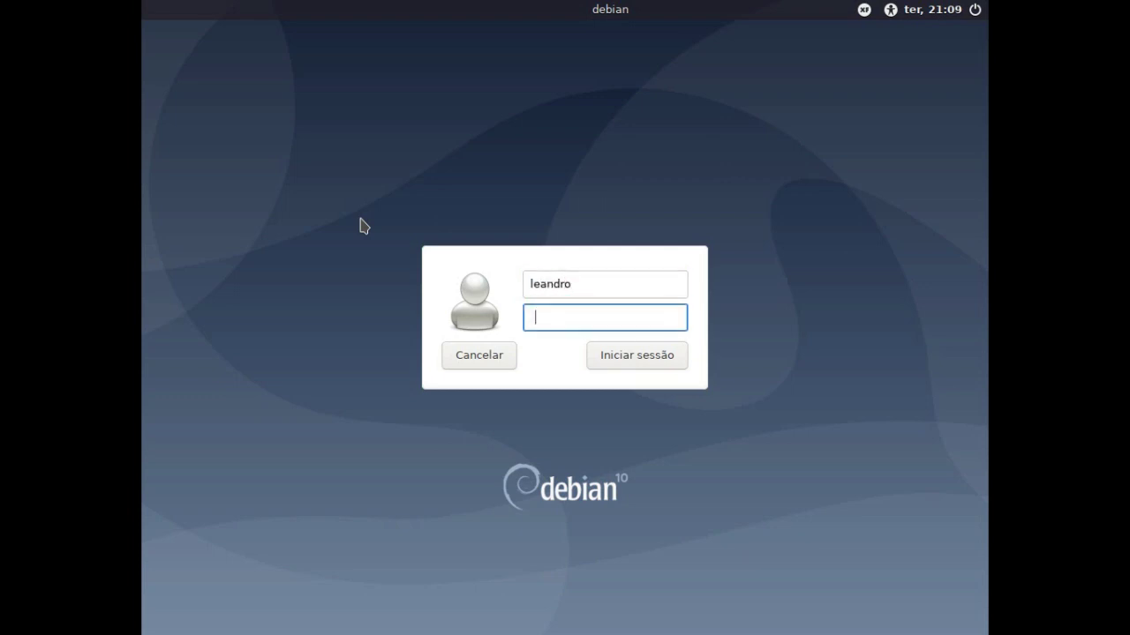
pyautogui.write('••••••')
pyautogui.press('BackSpace')
pyautogui.press('BackSpace')
pyautogui.press('BackSpace')
pyautogui.press('BackSpace')
pyautogui.press('BackSpace')
pyautogui.press('BackSpace')
pyautogui.write('••••••')
pyautogui.press('Return')
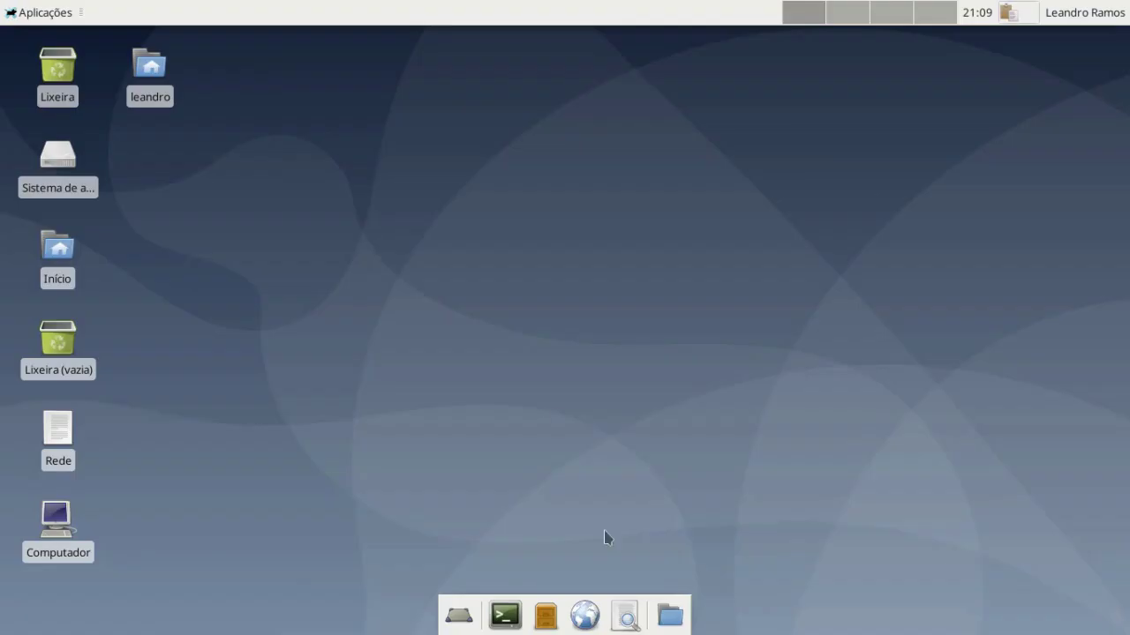
# Open a terminal from the Xfce desktop and make it full screen.
pyautogui.click(510, 625)
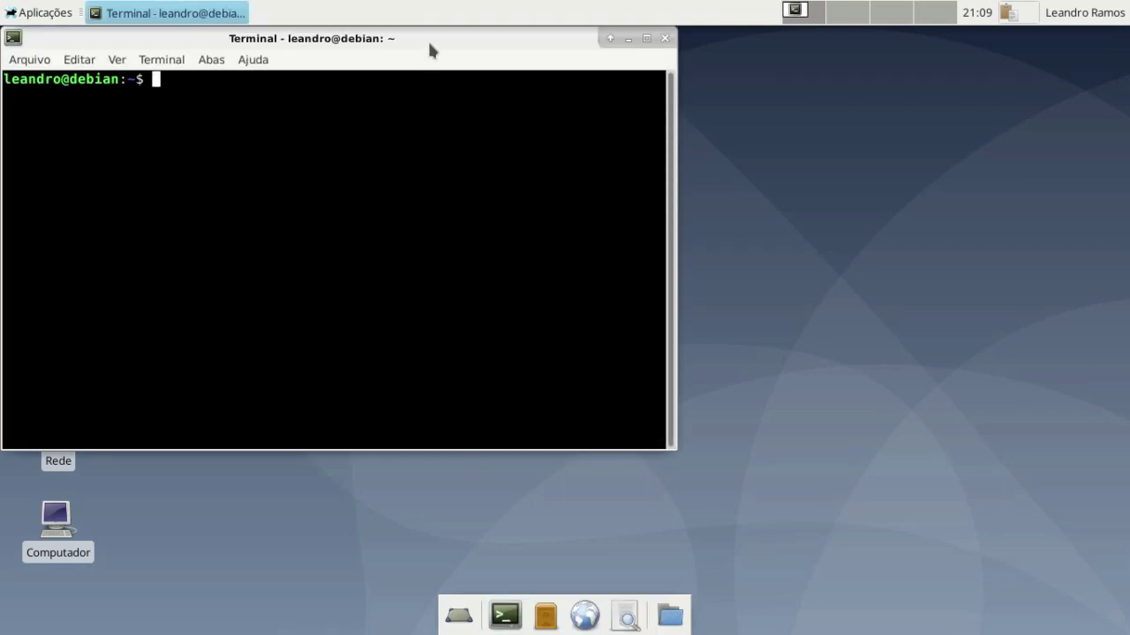
pyautogui.doubleClick(432, 50)
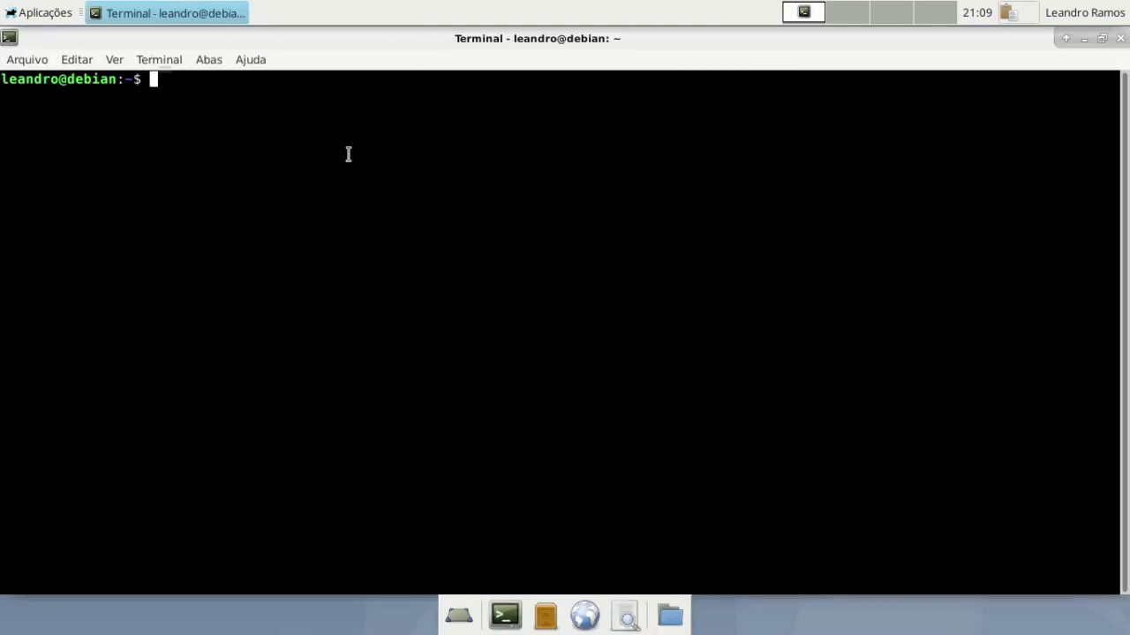
pyautogui.press('F11')
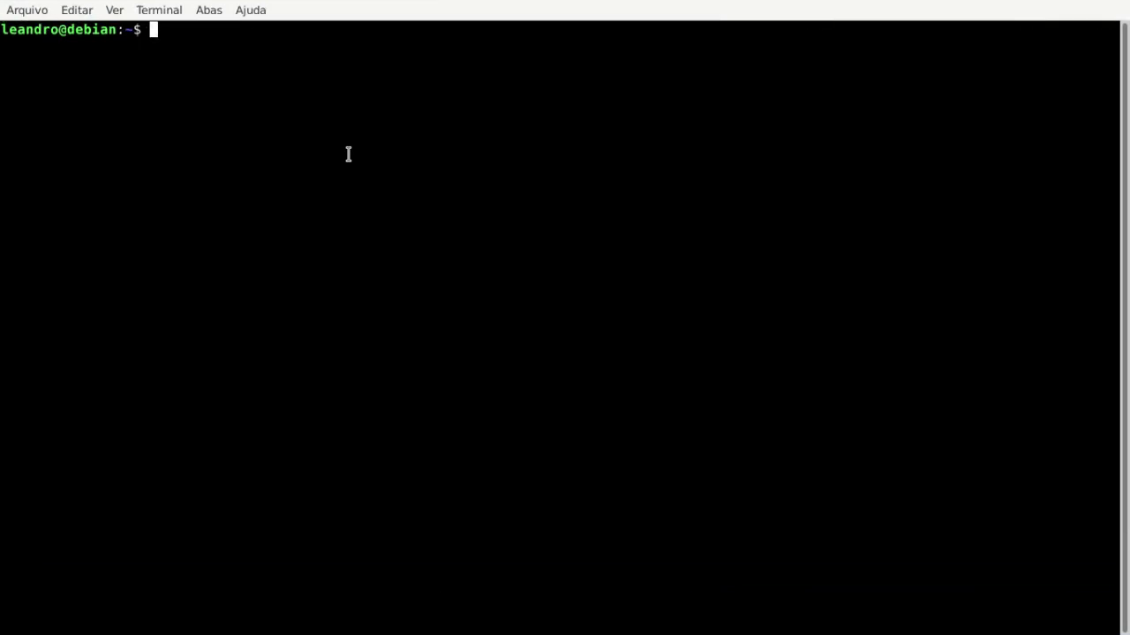
# Hide the terminal's menu bar and enlarge its text by three increments.
pyautogui.click(115, 10)
pyautogui.moveTo(157, 11)
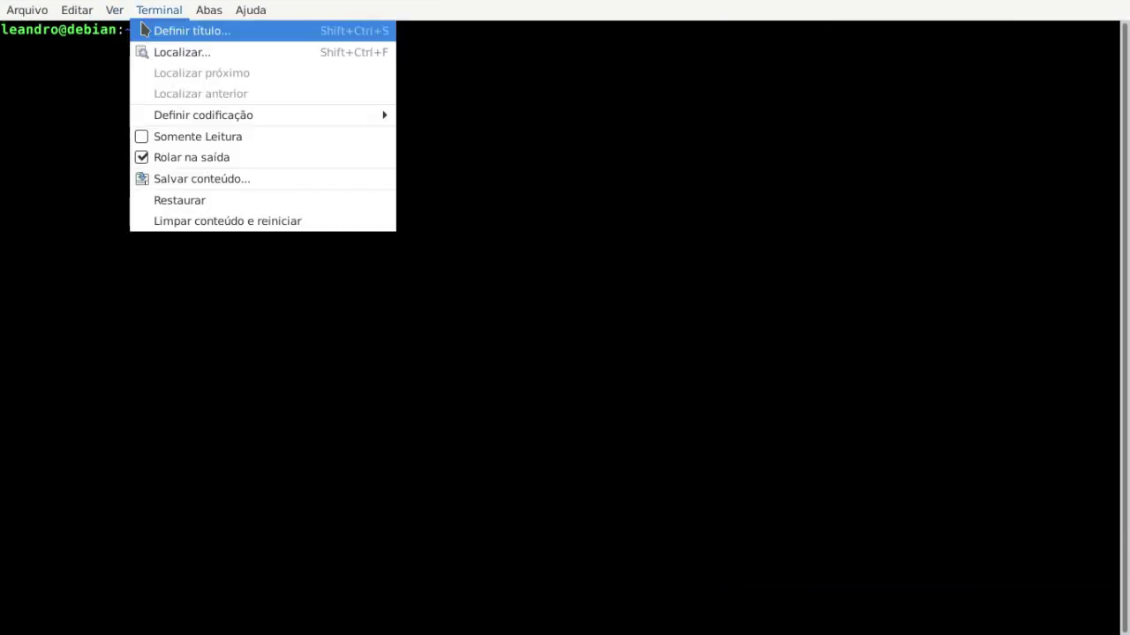
pyautogui.moveTo(113, 11)
pyautogui.click(113, 30)
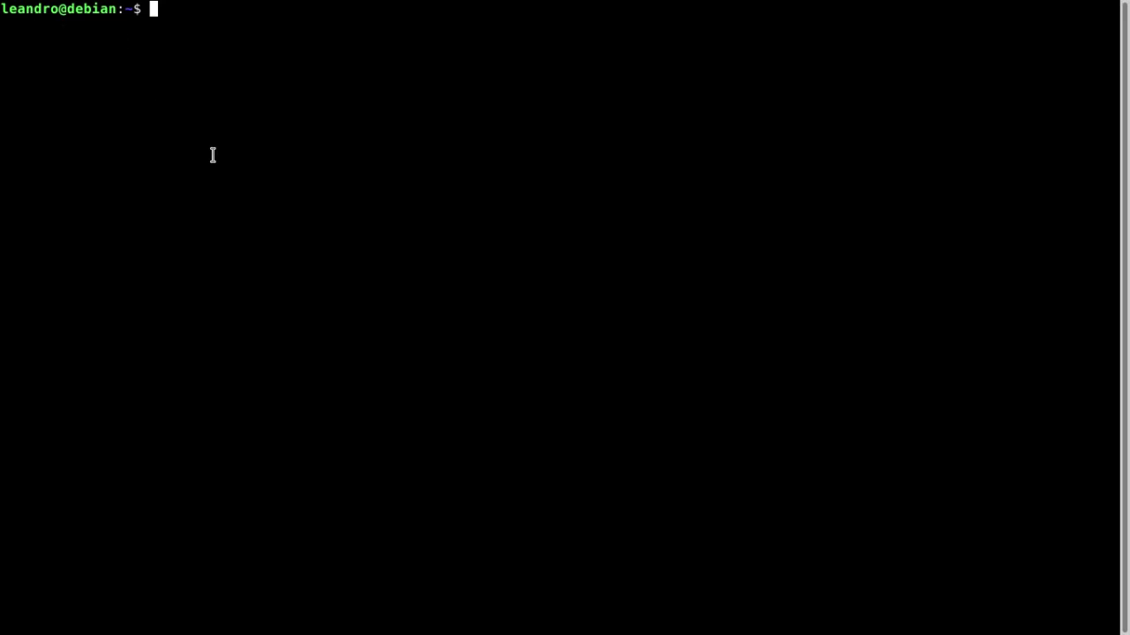
pyautogui.hotkey('ctrl', '+')
pyautogui.hotkey('ctrl', '+')
pyautogui.hotkey('ctrl', '+')
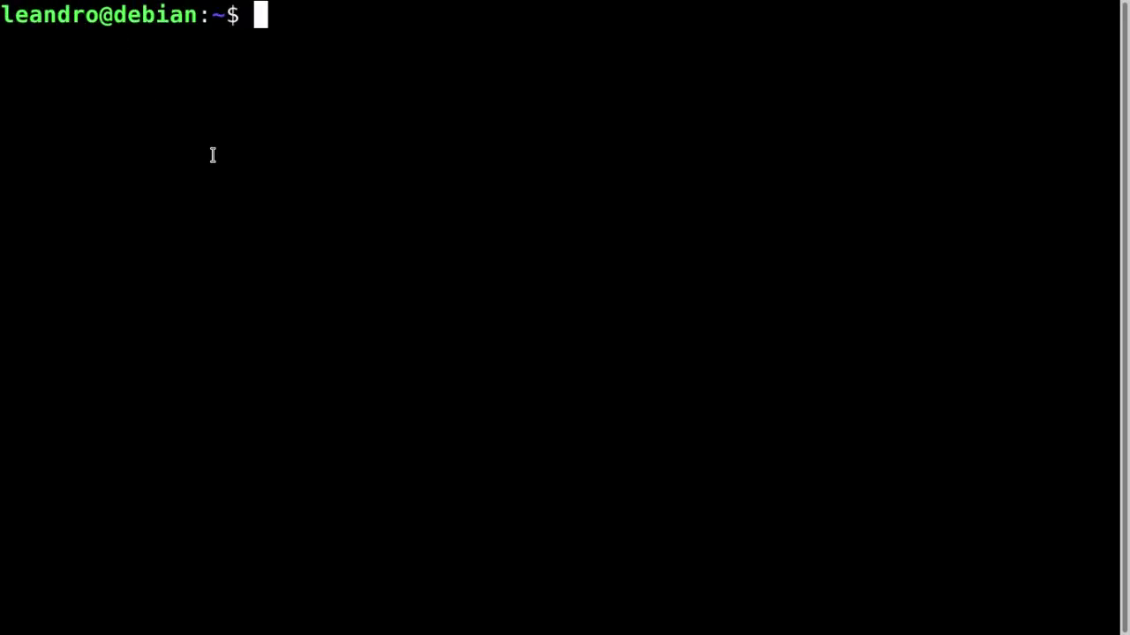
pyautogui.write('sudo nano ')
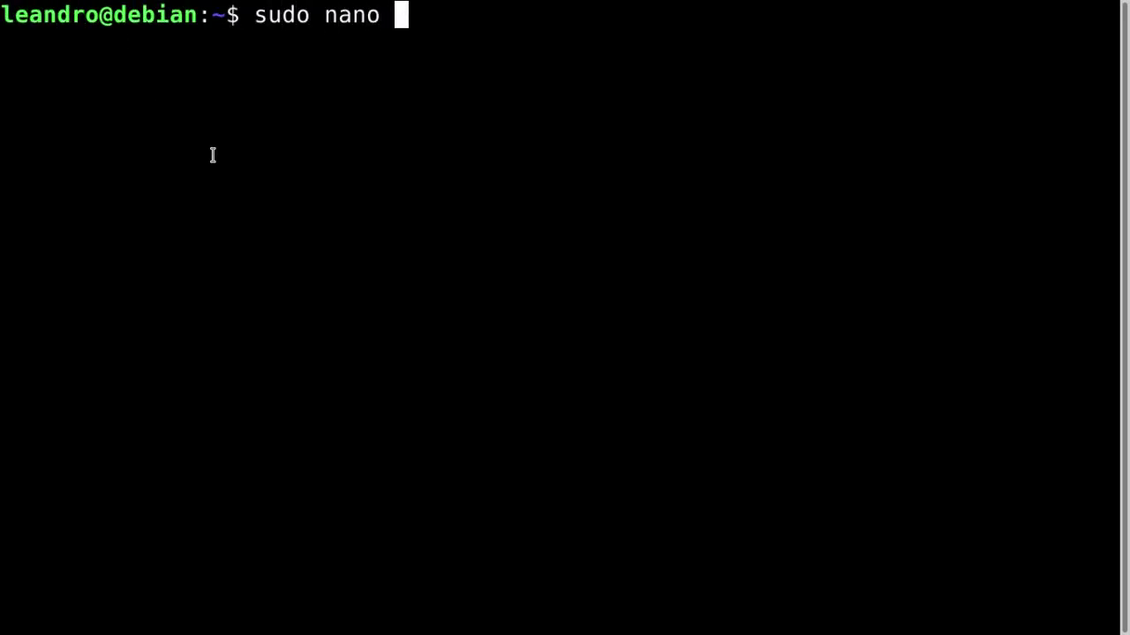
pyautogui.write(';')
pyautogui.press('BackSpace')
pyautogui.press('BackSpace')
pyautogui.press('BackSpace')
pyautogui.press('BackSpace')
pyautogui.press('BackSpace')
pyautogui.press('BackSpace')
pyautogui.press('BackSpace')
pyautogui.press('BackSpace')
pyautogui.press('BackSpace')
pyautogui.press('BackSpace')
pyautogui.press('BackSpace')
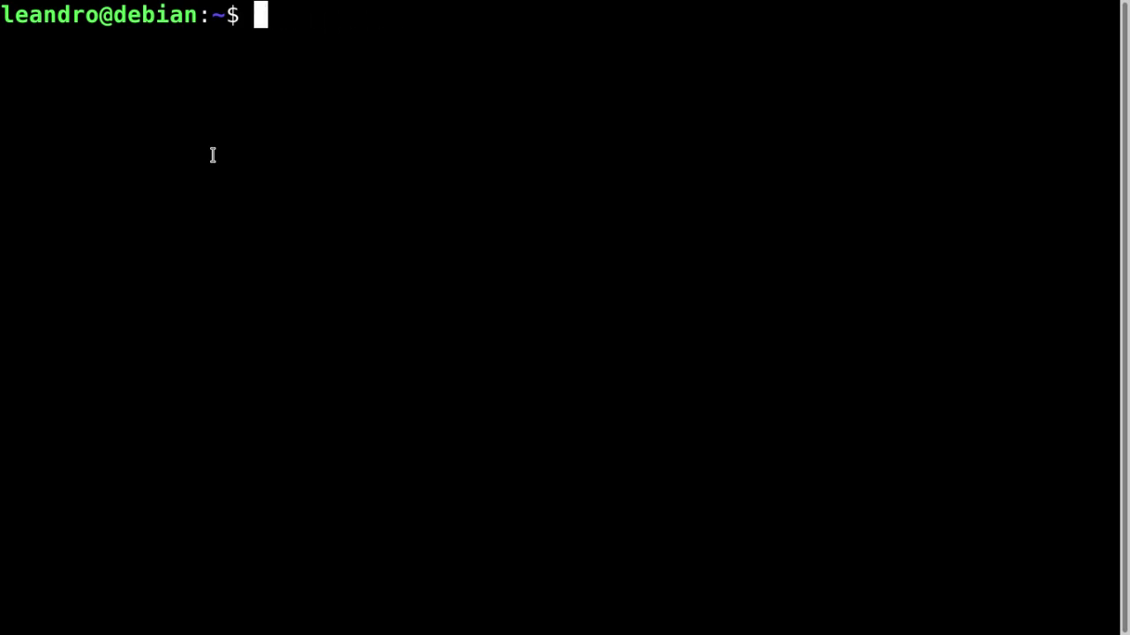
# Switch the keyboard layout to US international with setxkbmap us -variant intl and clear the terminal.
pyautogui.write('set')
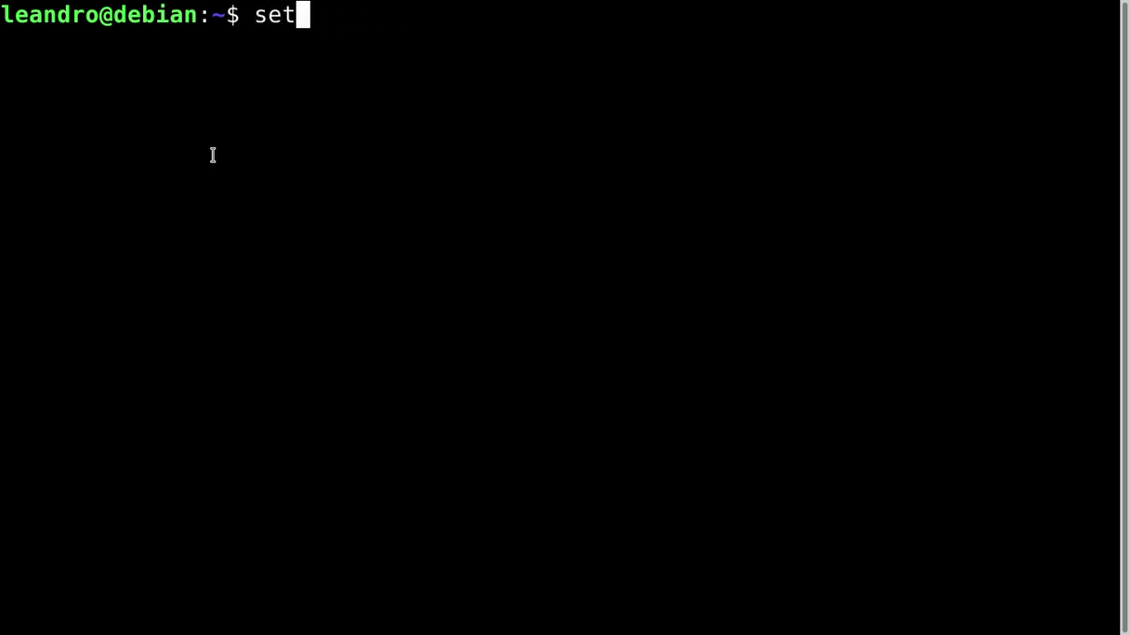
pyautogui.write('xkbmap us ')
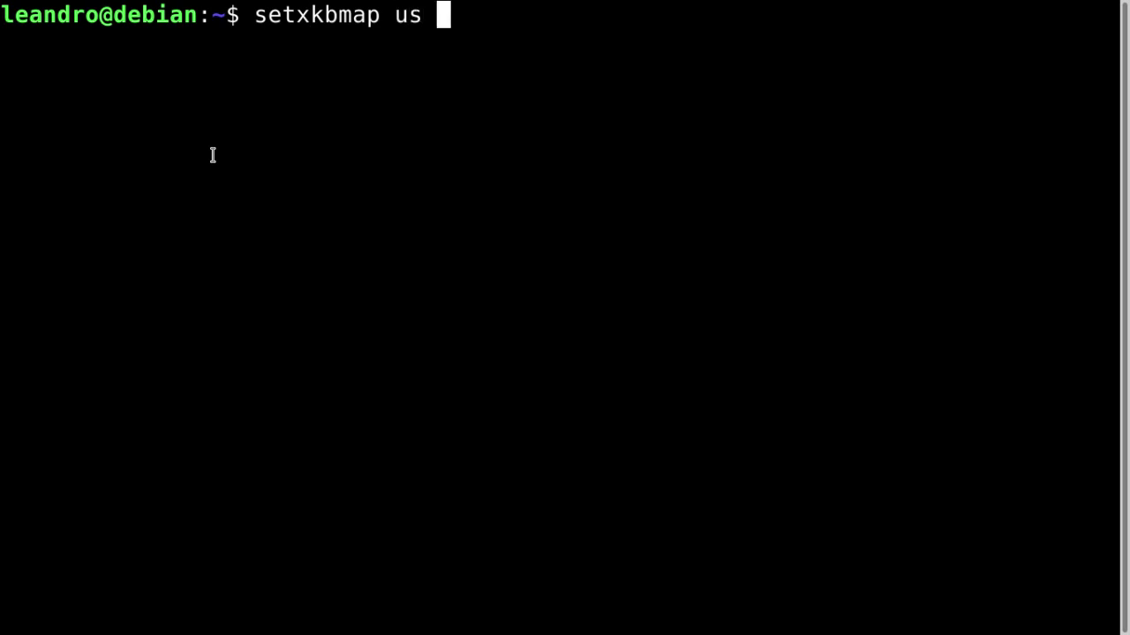
pyautogui.write('-variant intl')
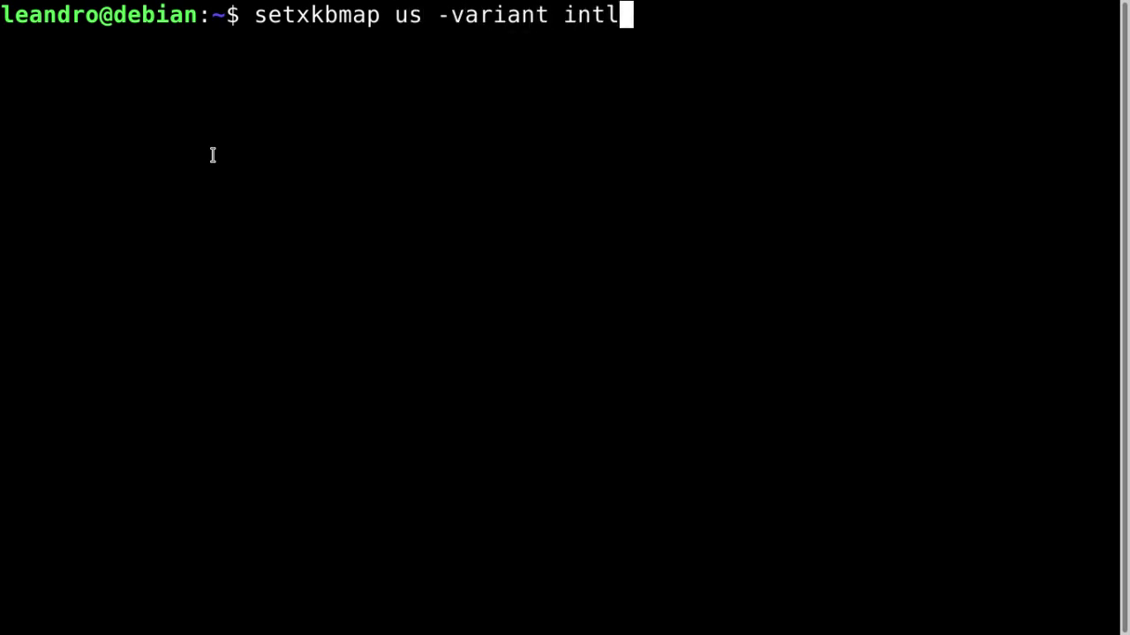
pyautogui.press('Return')
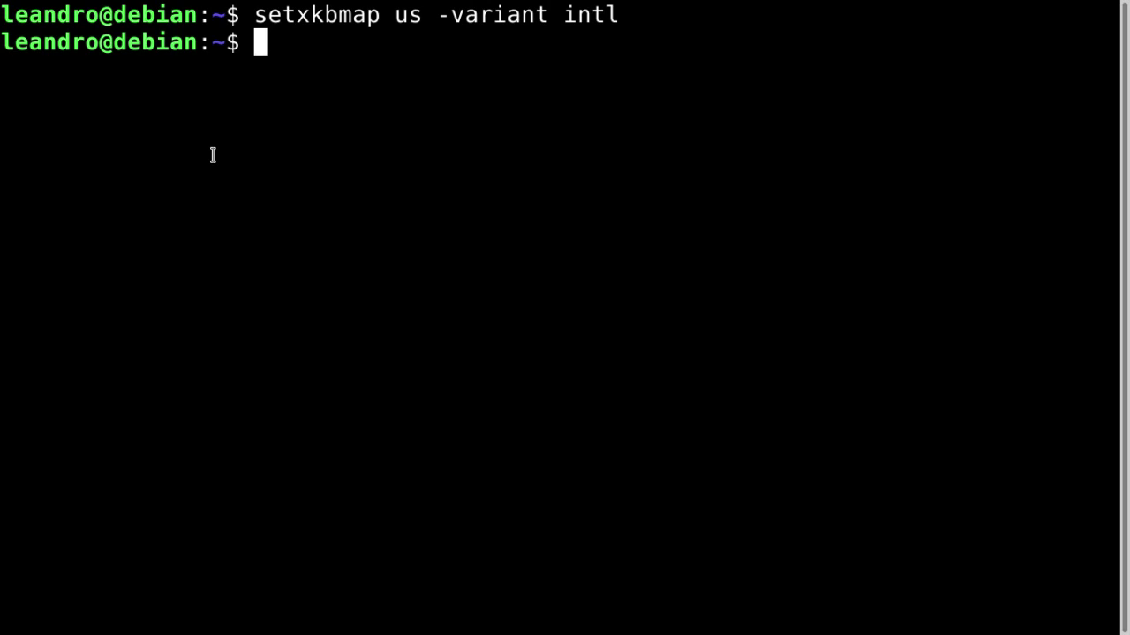
pyautogui.hotkey('ctrl', 'l')
# Open /etc/lightdm/lightdm.conf in nano with sudo, authenticating with the account password.
pyautogui.write('sudo n')
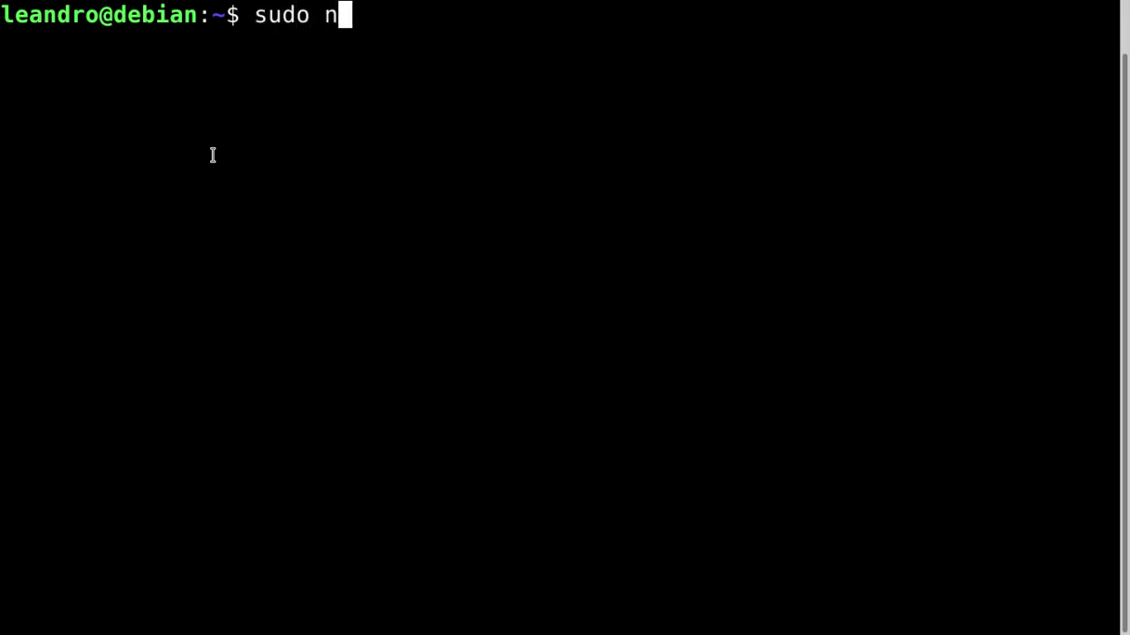
pyautogui.write('ano /etc')
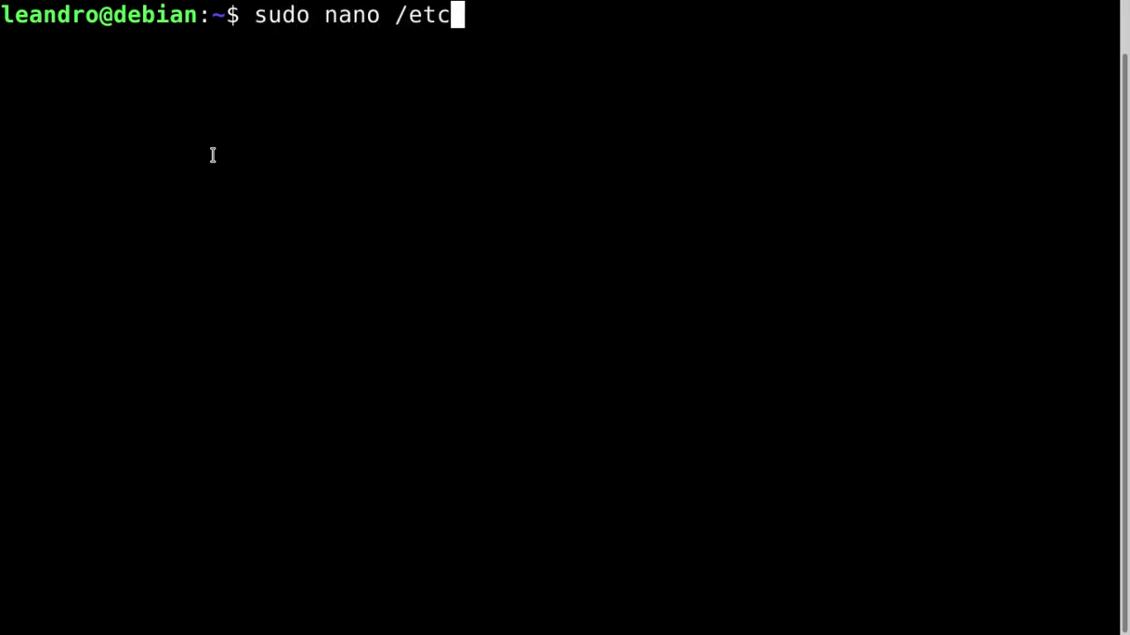
pyautogui.write('/')
pyautogui.write('light')
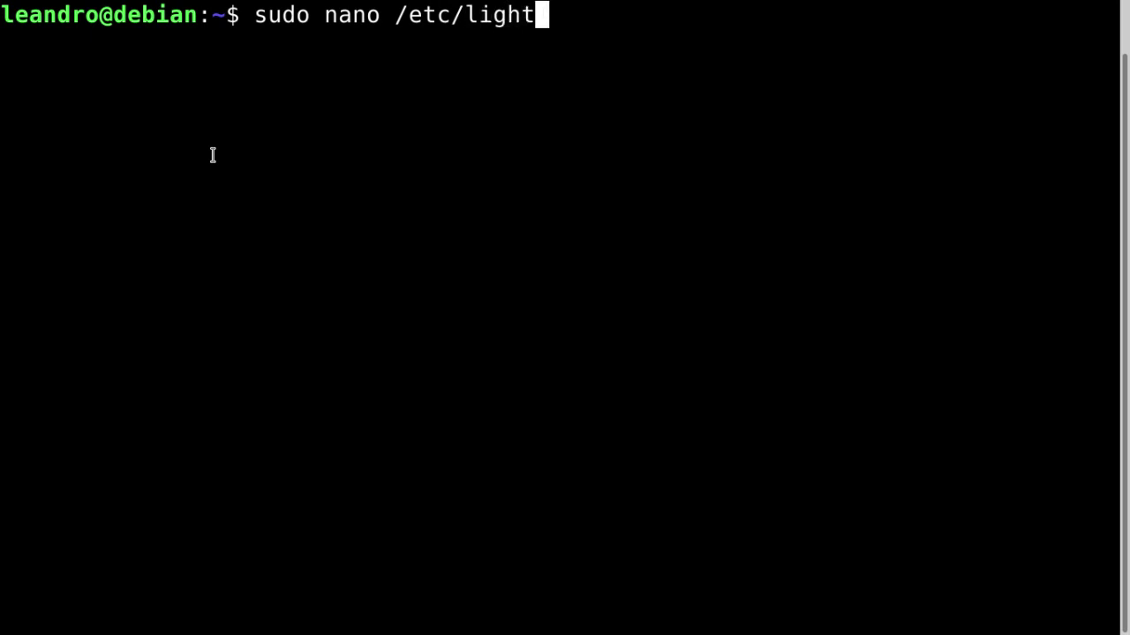
pyautogui.write('dm/lightdm/light')
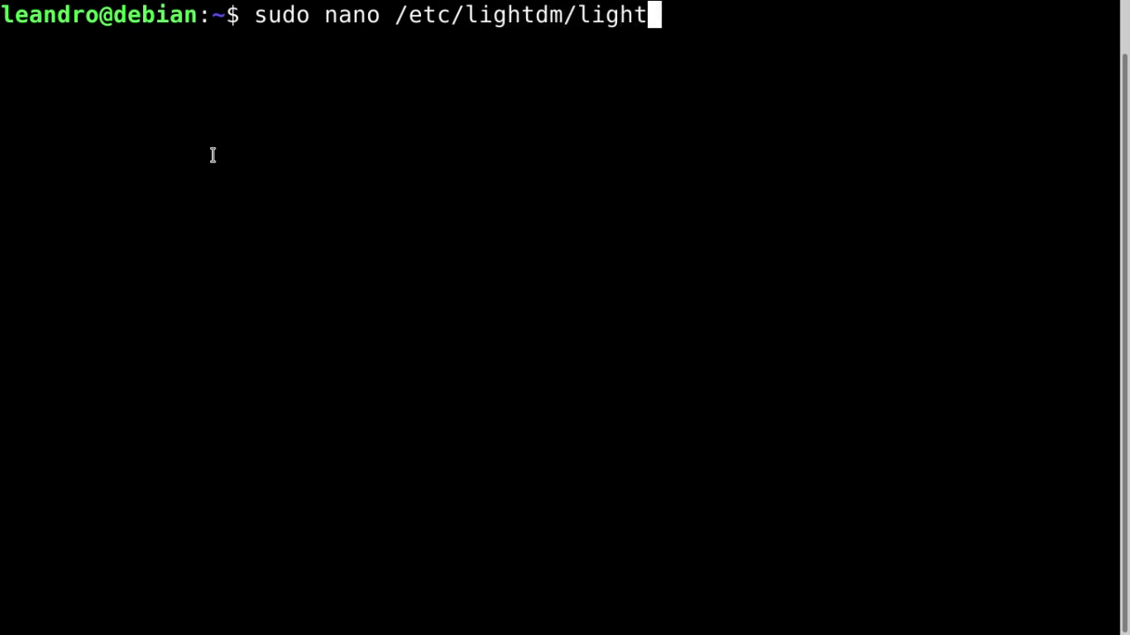
pyautogui.write('.conf')
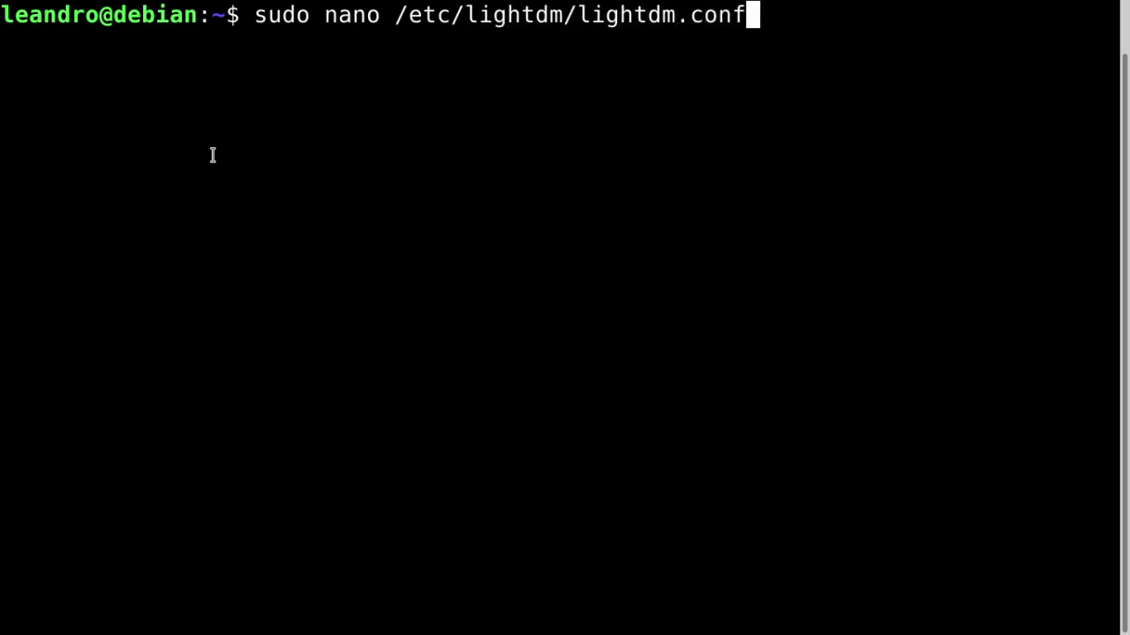
pyautogui.press('Return')
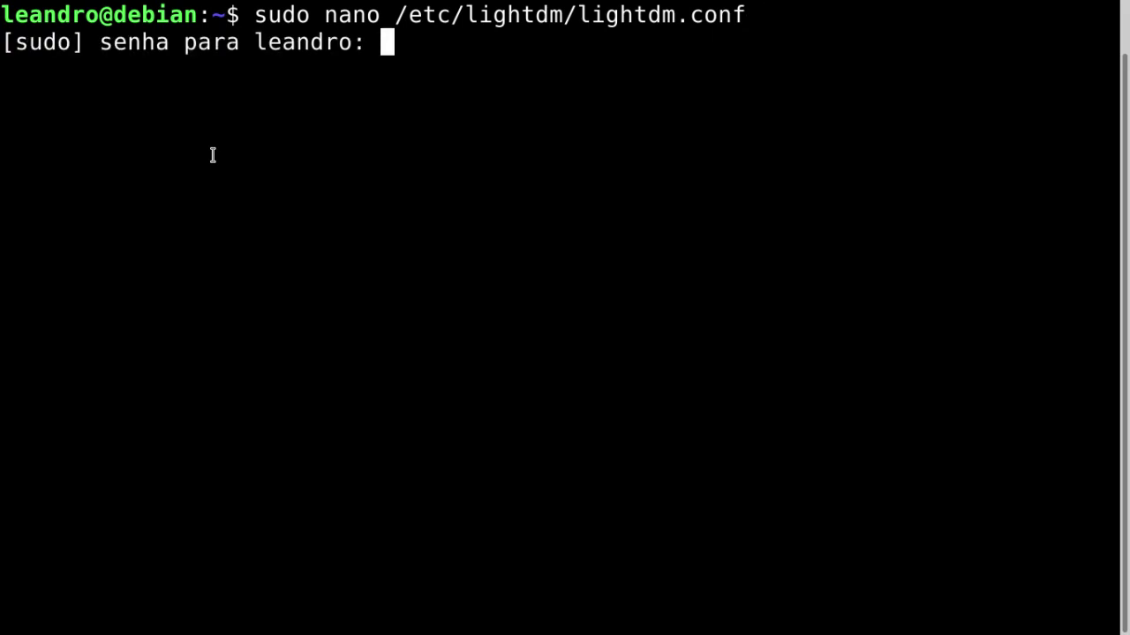
pyautogui.press('Return')
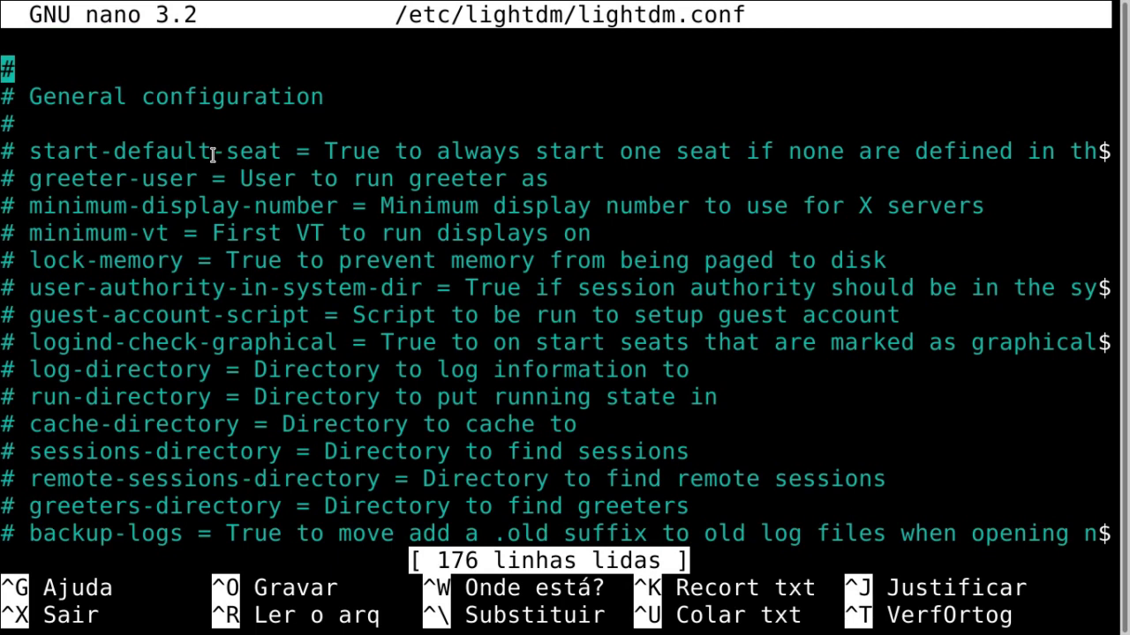
# Search the file for autologin-user, repeating until reaching the commented #autologin-user= setting below the [Seat:*] heading.
pyautogui.hotkey('ctrl', 'w')
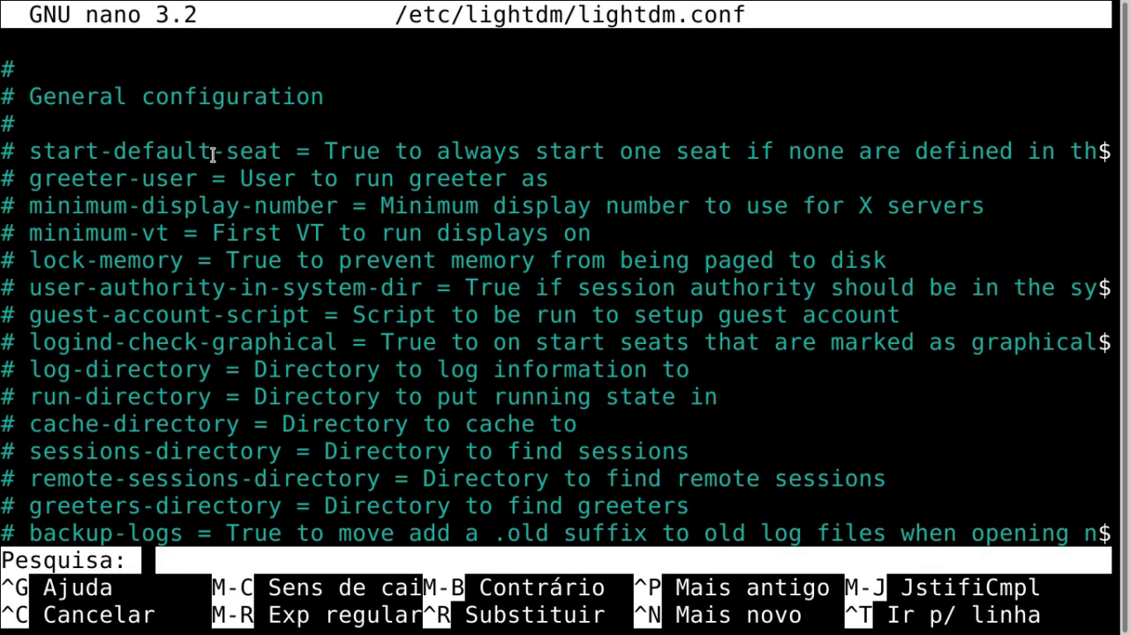
pyautogui.write('auto')
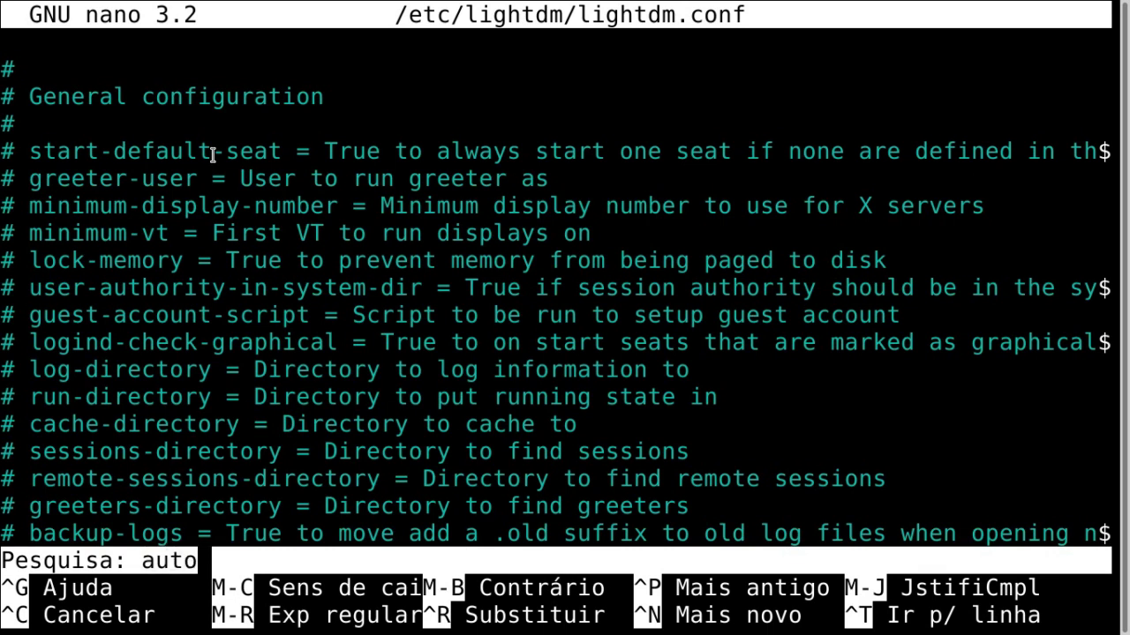
pyautogui.write('login-')
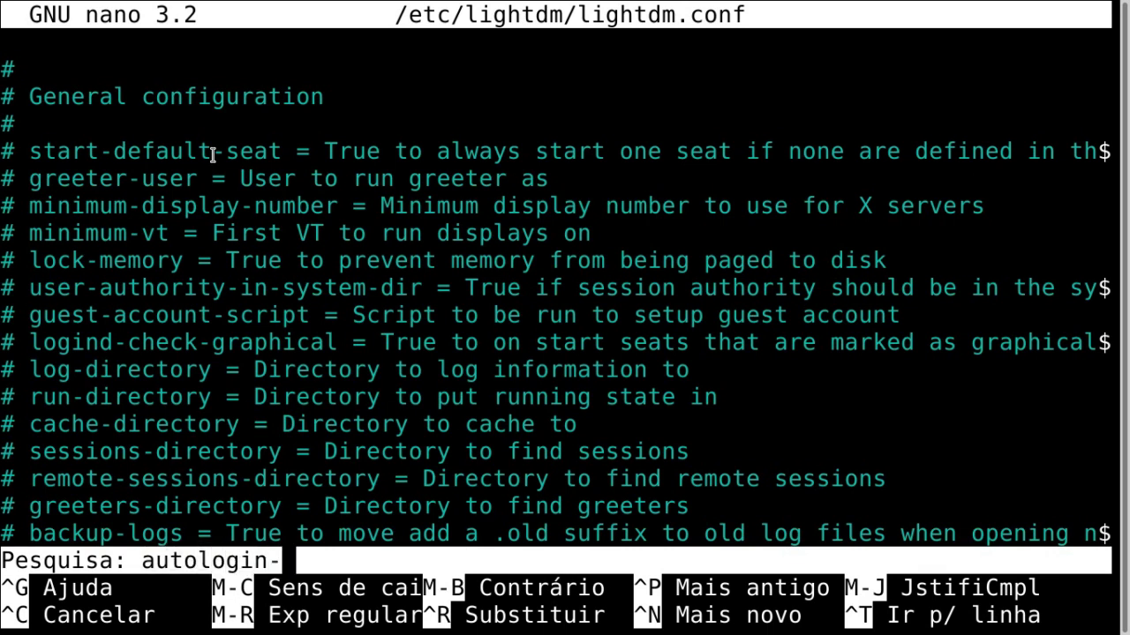
pyautogui.write('user')
pyautogui.press('Return')
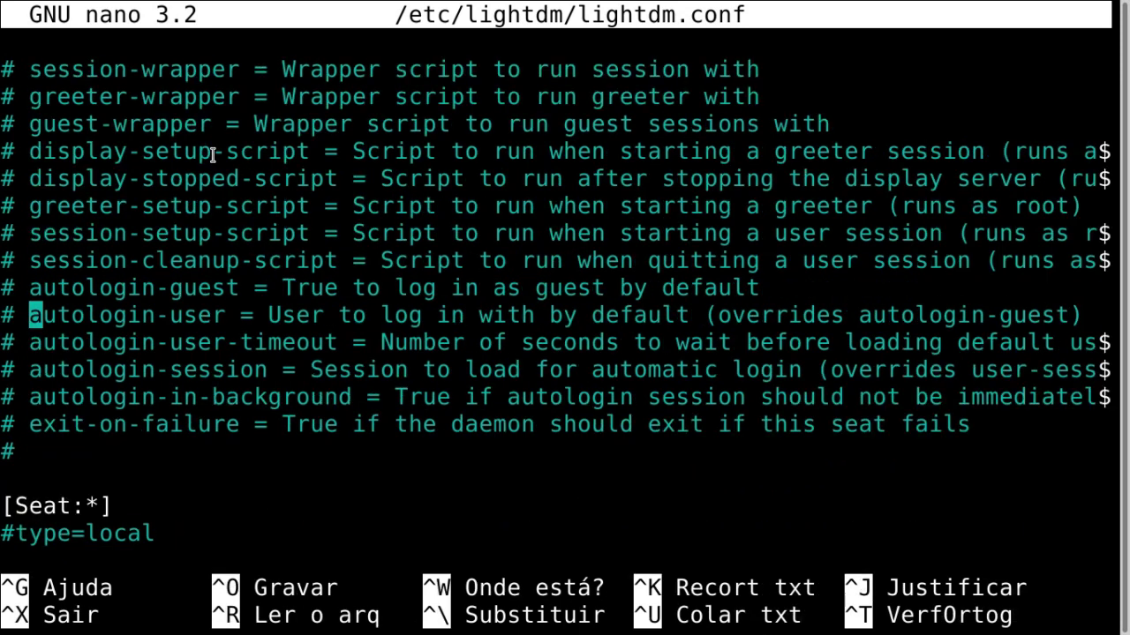
pyautogui.hotkey('ctrl', 'w')
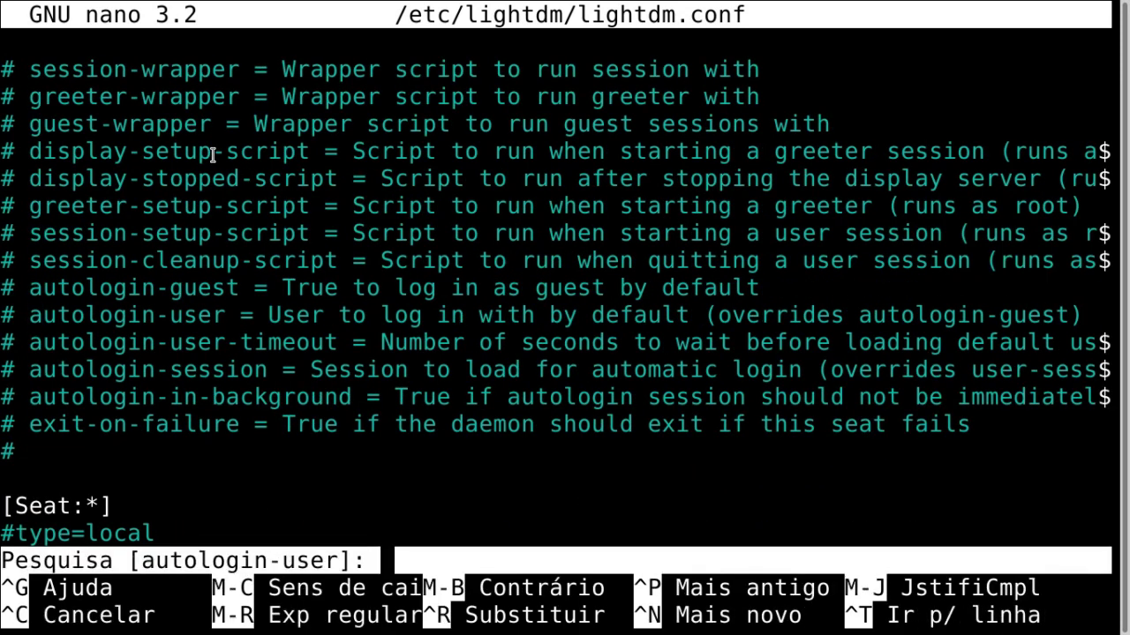
pyautogui.press('Return')
pyautogui.hotkey('ctrl', 'w')
pyautogui.press('Return')
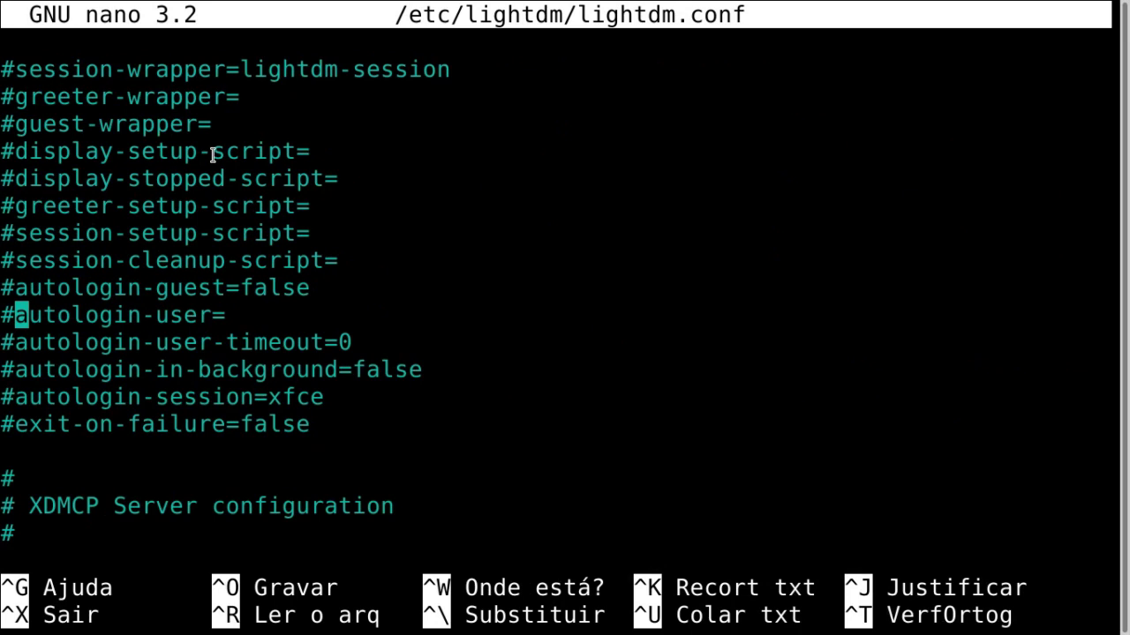
# Uncomment the autologin-user= line by removing its leading # character.
pyautogui.press('Left')
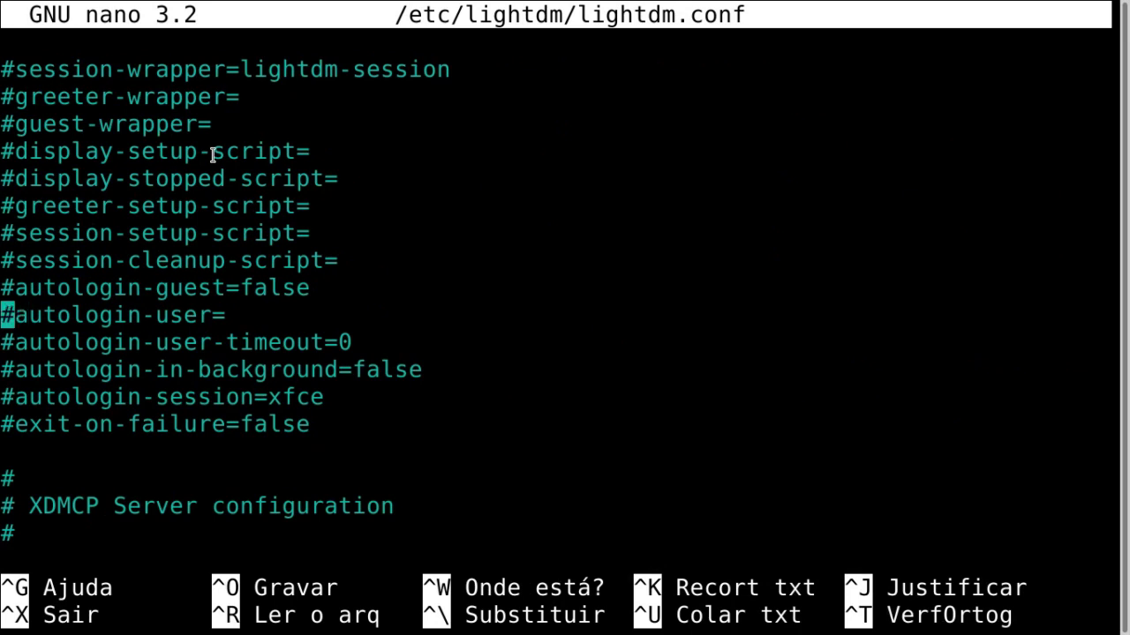
pyautogui.press('Down')
pyautogui.press('Up')
pyautogui.press('Right')
pyautogui.press('Right')
pyautogui.press('Left')
pyautogui.press('Left')
pyautogui.press('Delete')
# Place the text cursor directly after the equals sign of the autologin-user= line.
pyautogui.press('Right')
pyautogui.press('Right')
pyautogui.press('Right')
pyautogui.press('Right')
pyautogui.press('Right')
pyautogui.press('Right')
pyautogui.press('Right')
pyautogui.press('Right')
pyautogui.press('Right')
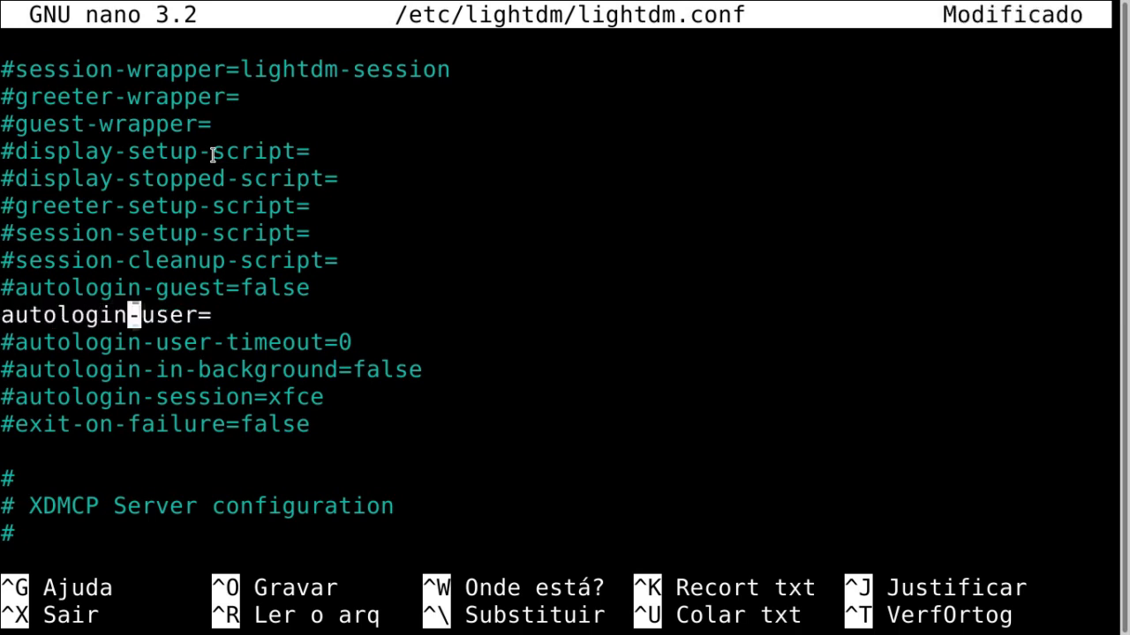
pyautogui.press('Right')
pyautogui.press('Right')
pyautogui.press('Right')
pyautogui.press('Right')
pyautogui.press('Right')
pyautogui.press('Right')
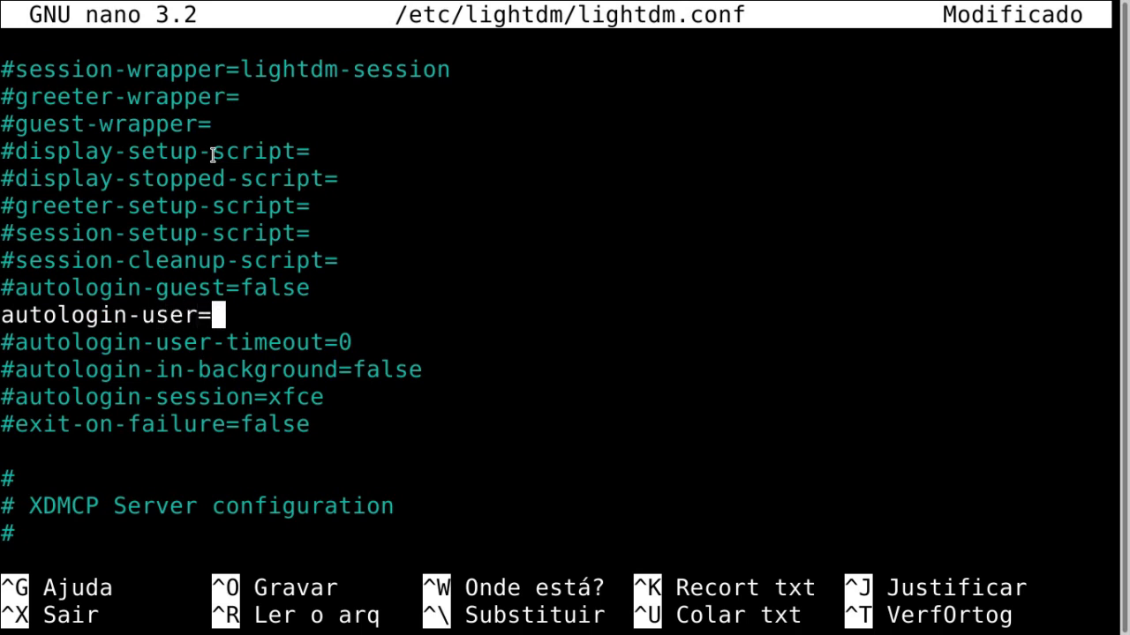